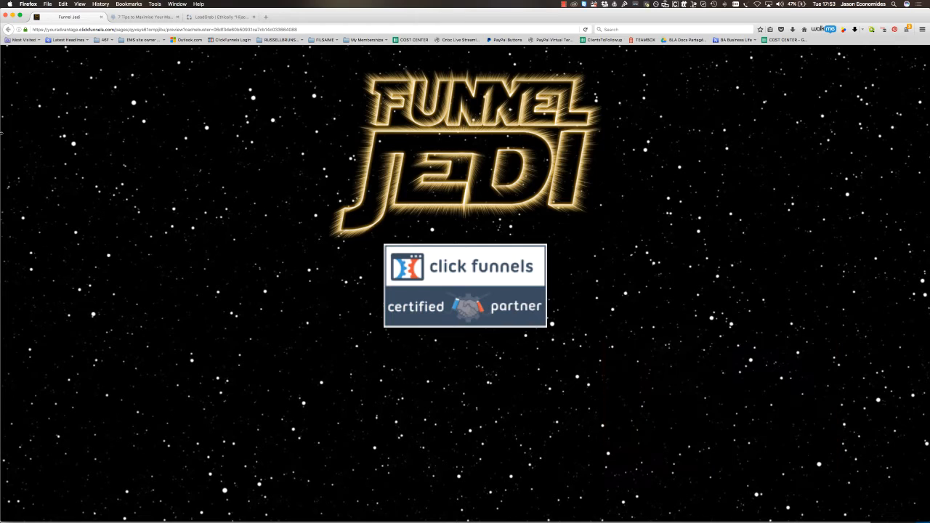
- Close the pop-up on the "7 Tips to Maximise Your Marketing Funnel" article and copy the page's web address
click(151, 18)
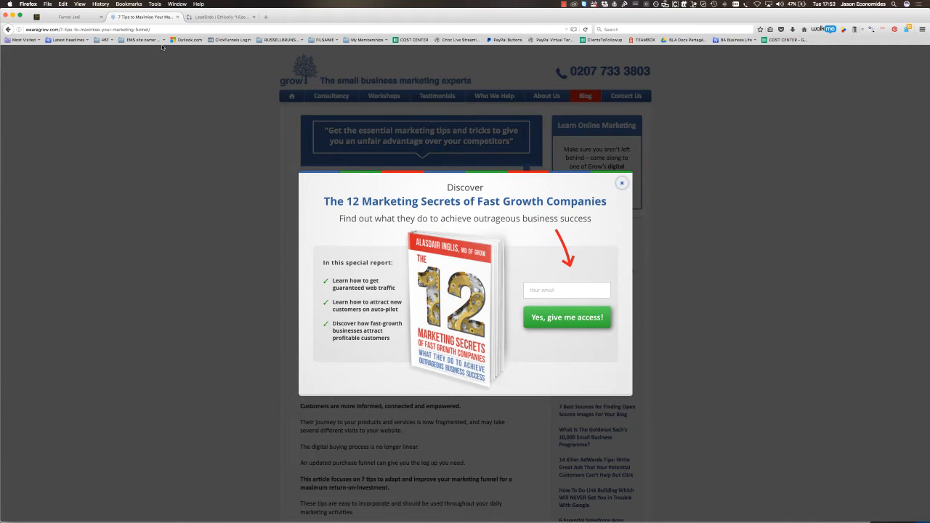
click(621, 185)
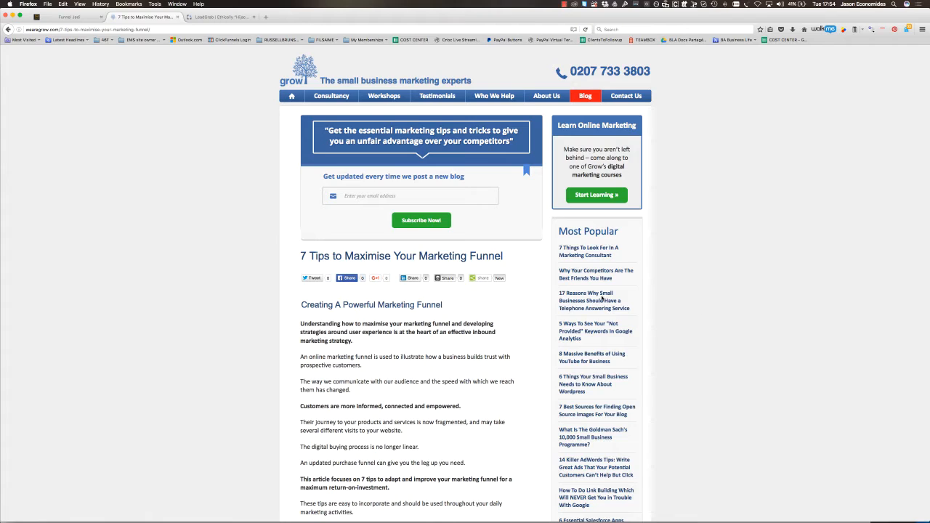
click(98, 29)
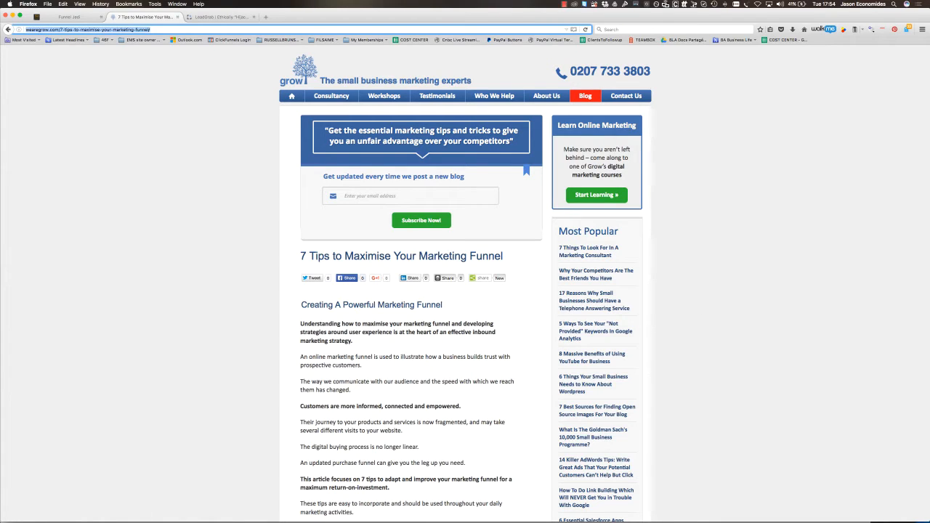
key(Return)
triple_click(129, 30)
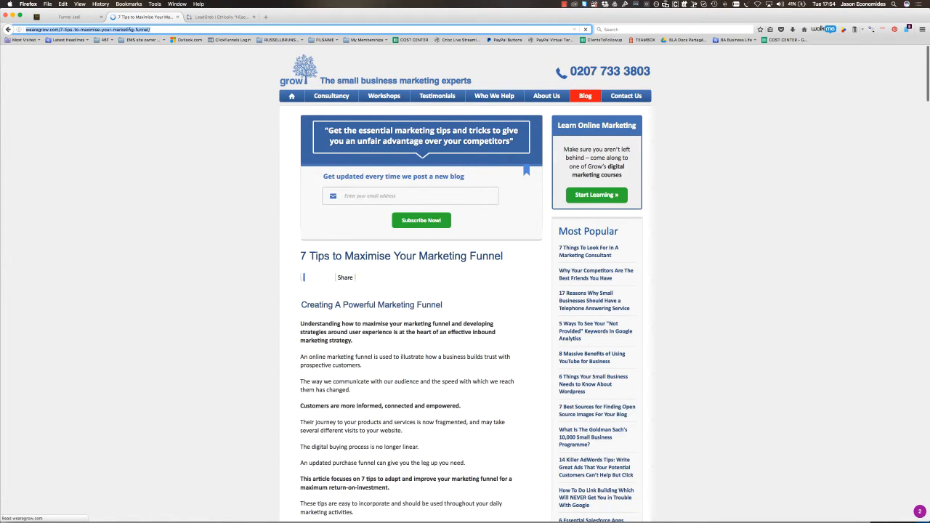
right_click(141, 30)
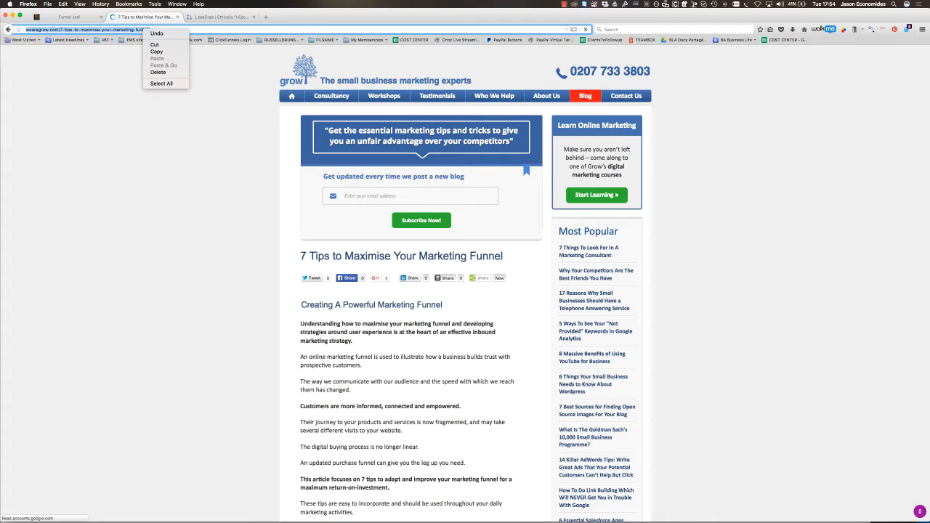
click(161, 53)
click(161, 54)
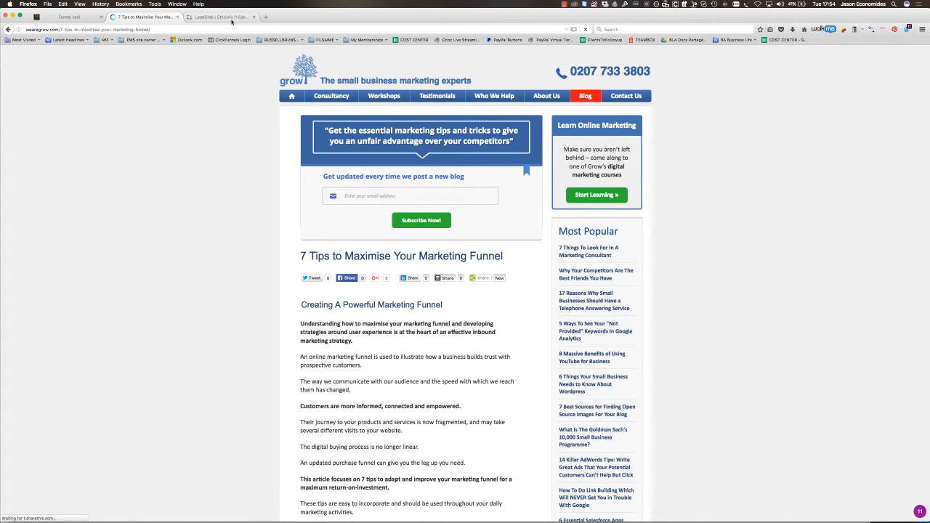
- Switch to LeadGrab and create a new campaign of the Full Screen type
click(230, 20)
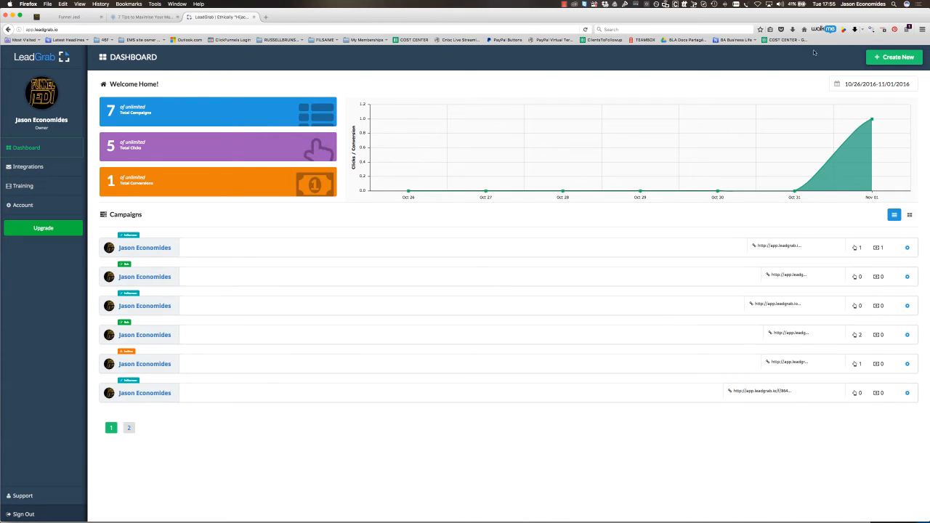
click(880, 59)
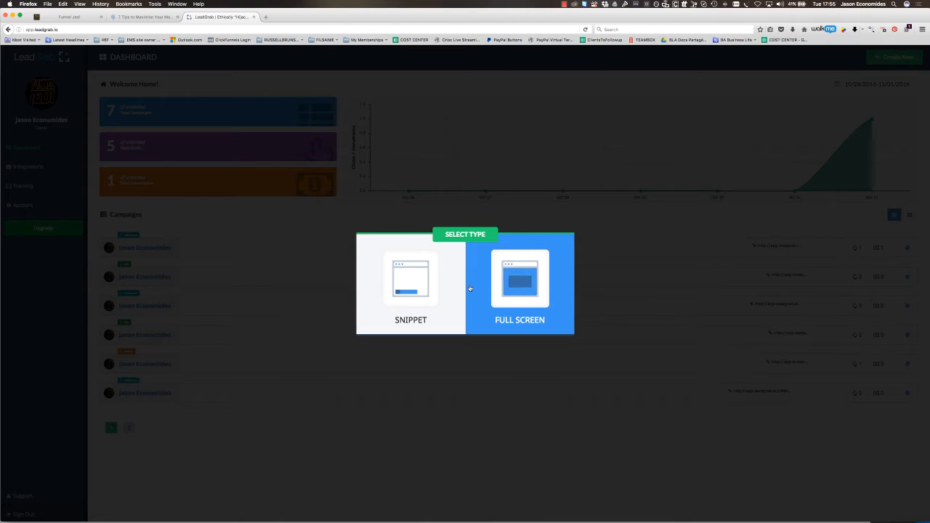
click(523, 284)
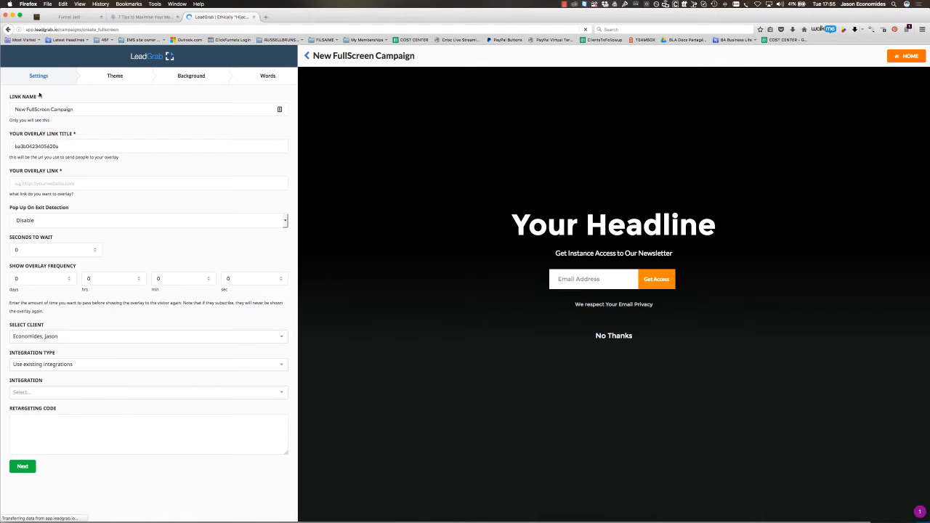
triple_click(81, 109)
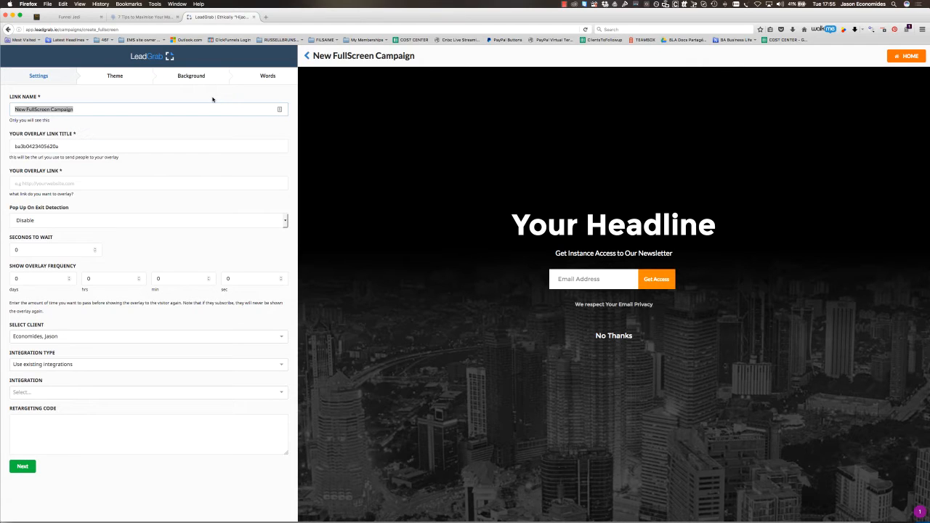
text(Get Res)
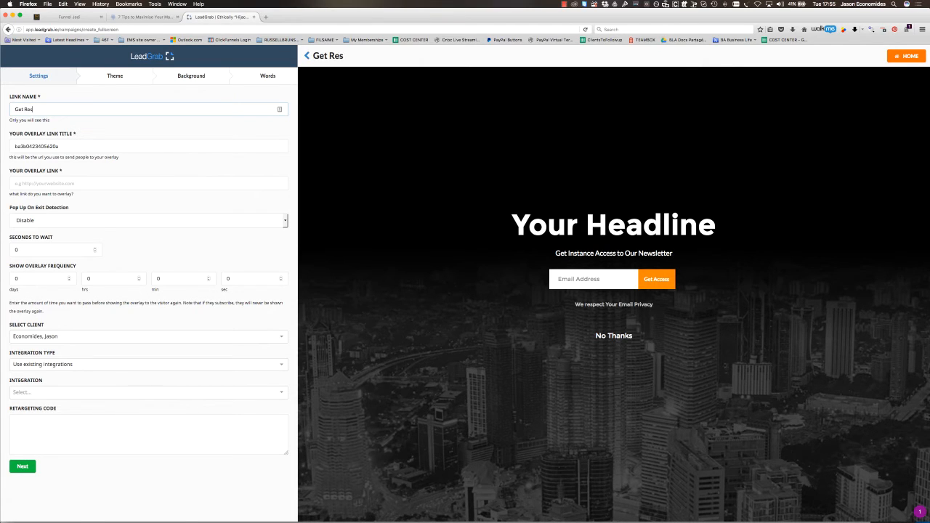
key(BackSpace)
key(BackSpace)
- Check the article's title and replace the campaign's link name with "7 Tips to Marketing Funnels"
key(BackSpace)
text(This)
key(super+a)
key(BackSpace)
click(138, 16)
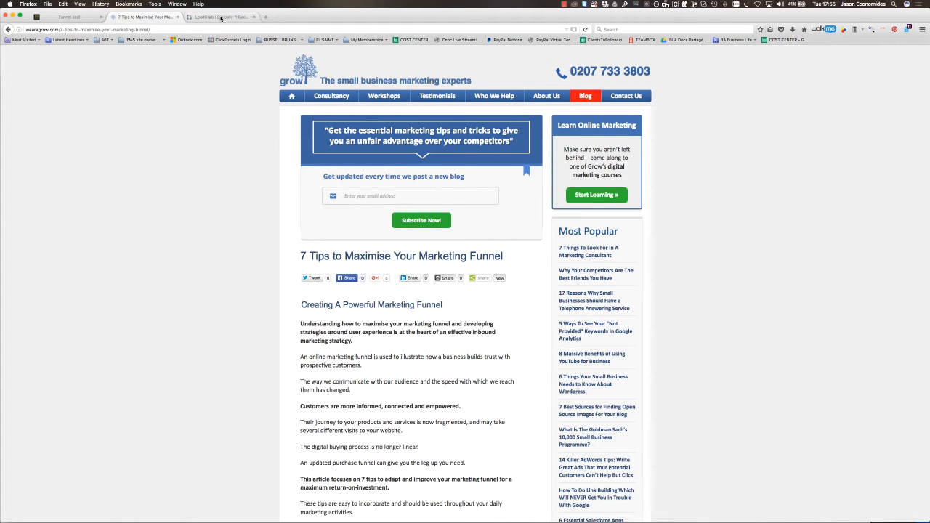
click(221, 16)
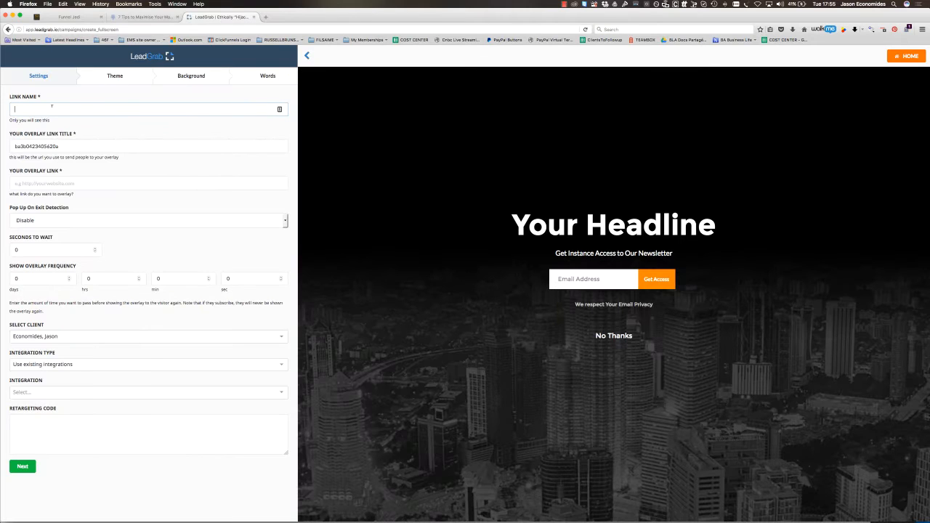
text(7 Tips to Marketing )
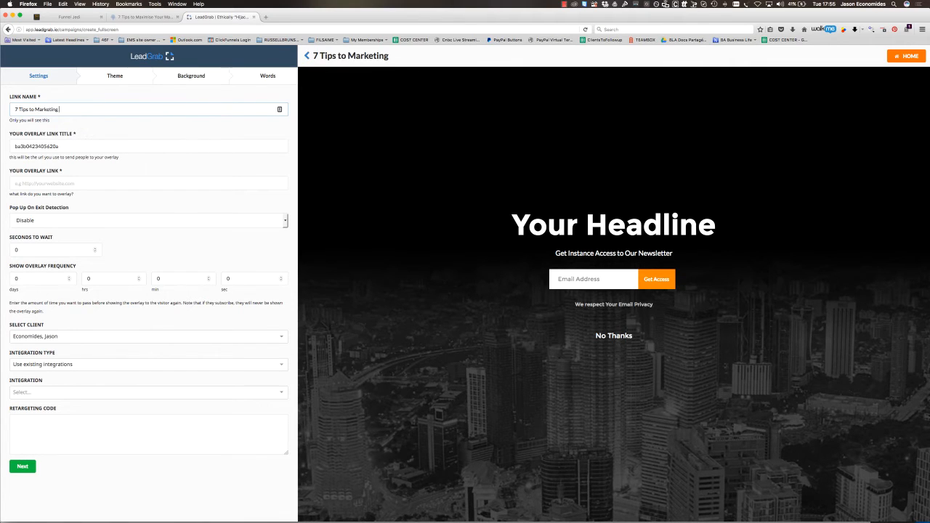
text(Funnels)
- Set the overlay link title to 7tipstomarketingfunnels
double_click(106, 146)
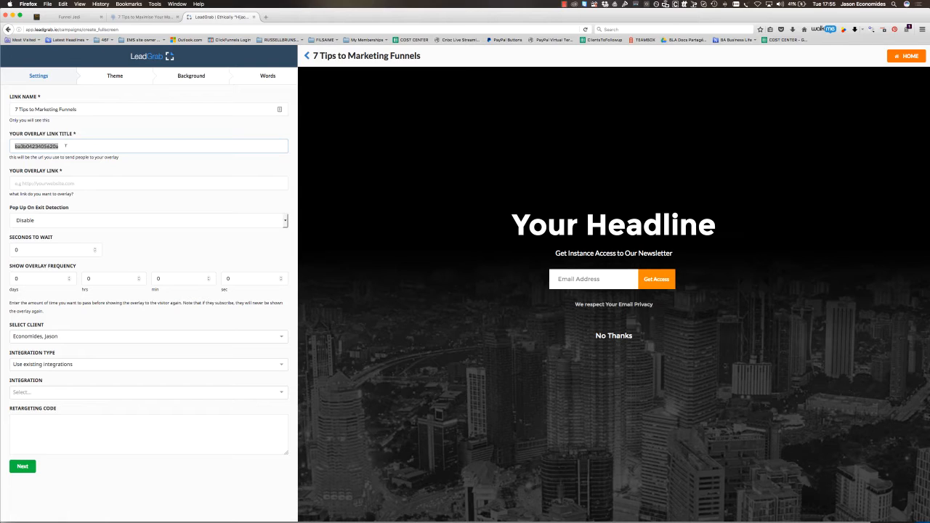
text(7tipstomarketingfunnels)
click(50, 182)
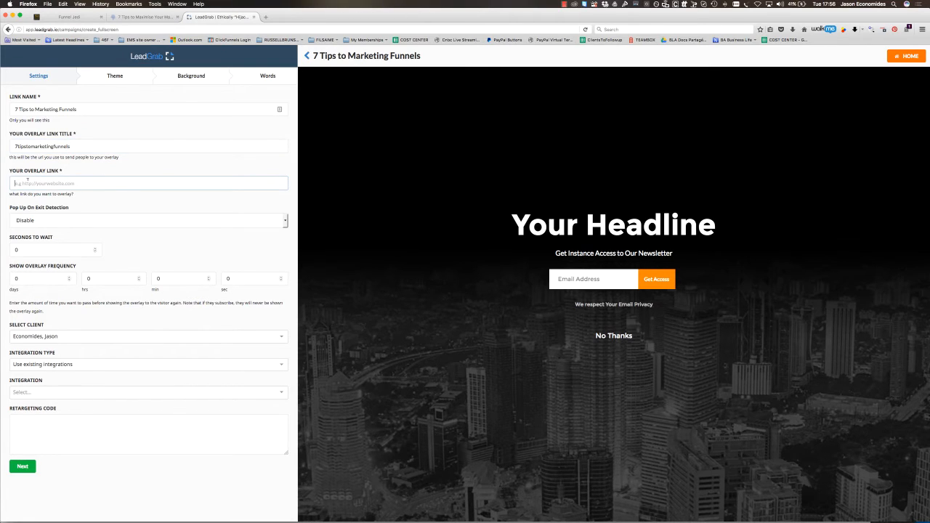
click(146, 16)
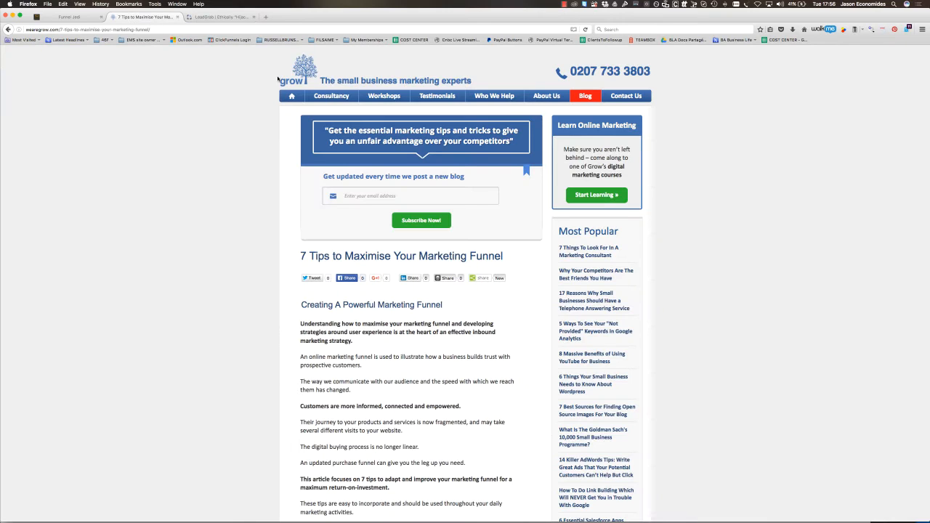
click(115, 29)
key(ctrl+Tab)
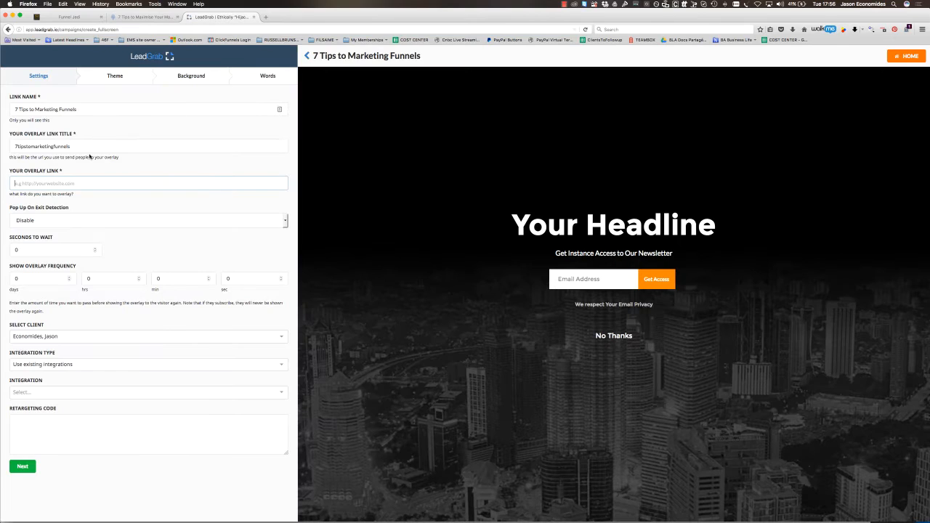
key(ctrl+v)
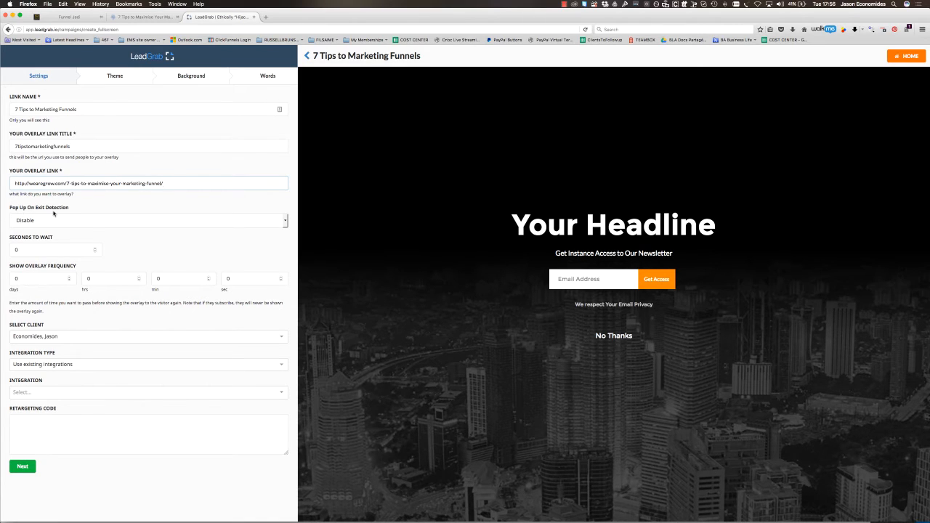
- Try enabling the pop-up on exit detection, and set the option back to Disable
click(41, 221)
click(35, 233)
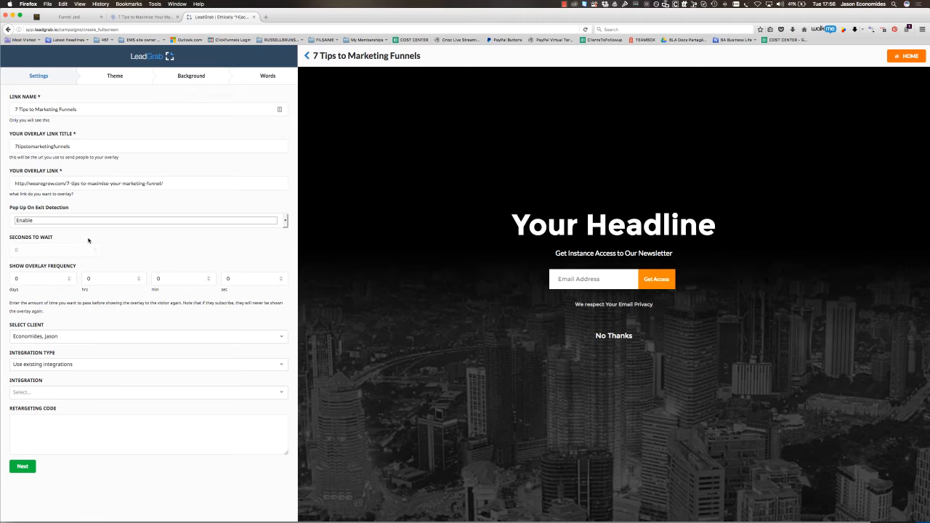
click(31, 254)
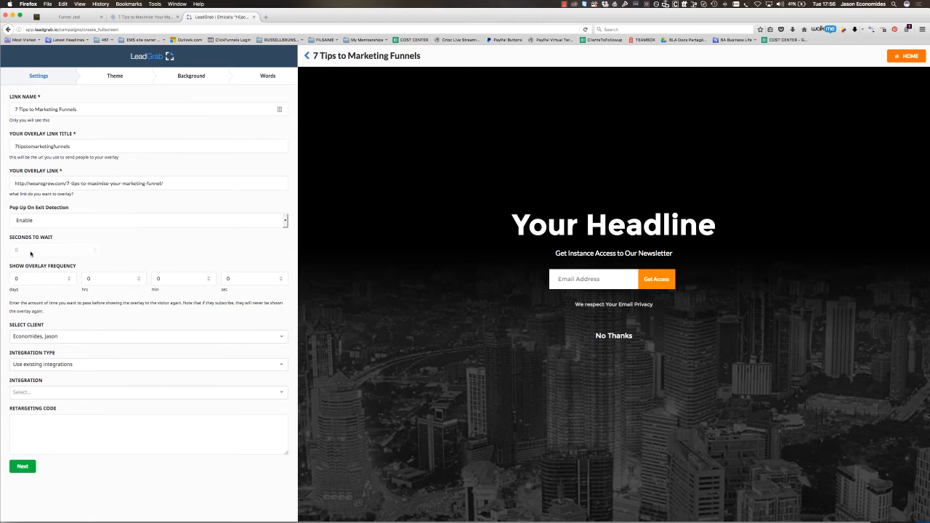
click(42, 220)
click(37, 240)
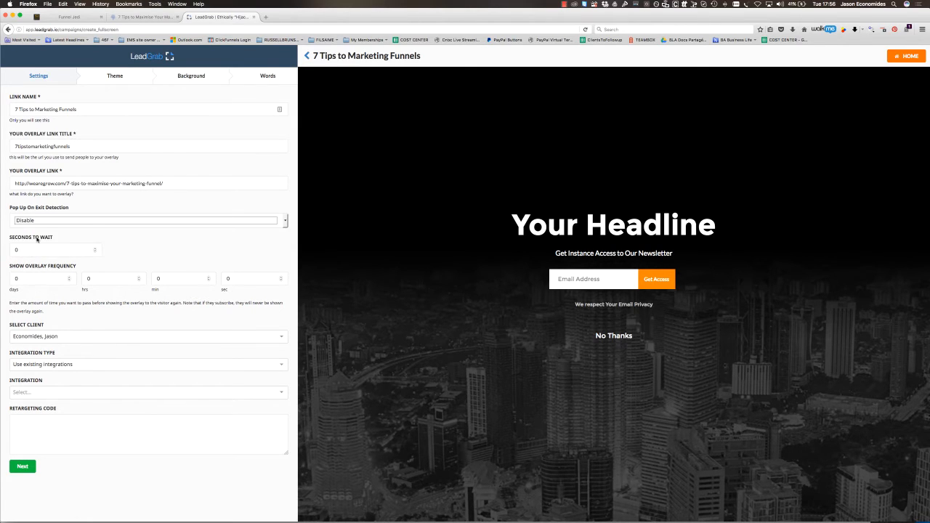
scroll(46, 221, right, 1)
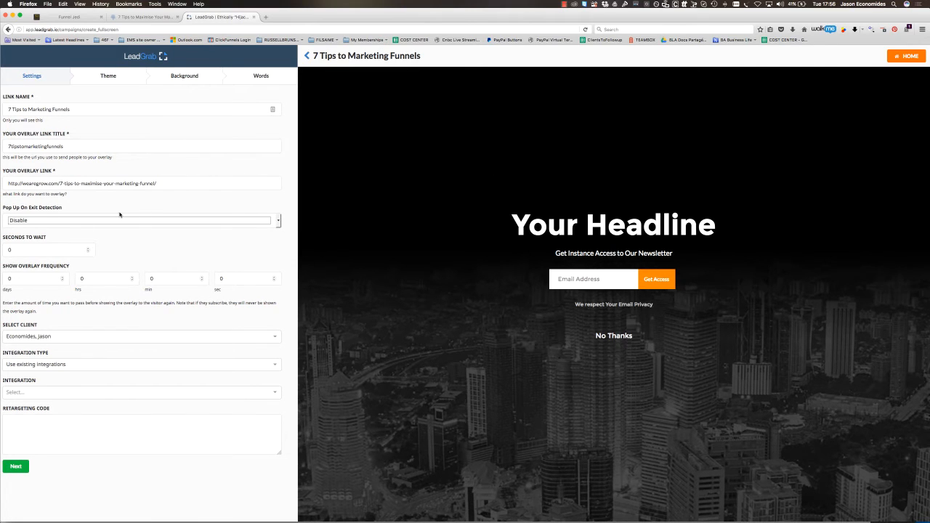
scroll(128, 218, left, 1)
click(111, 222)
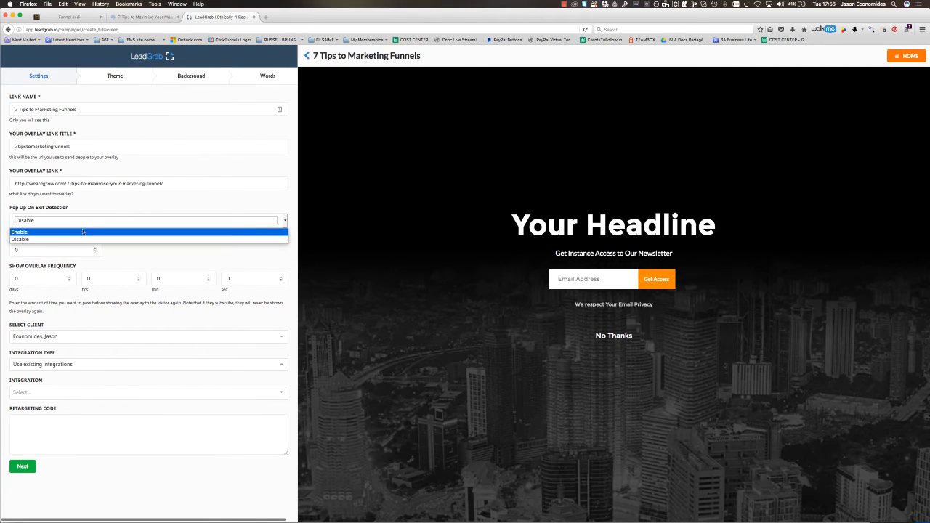
click(27, 239)
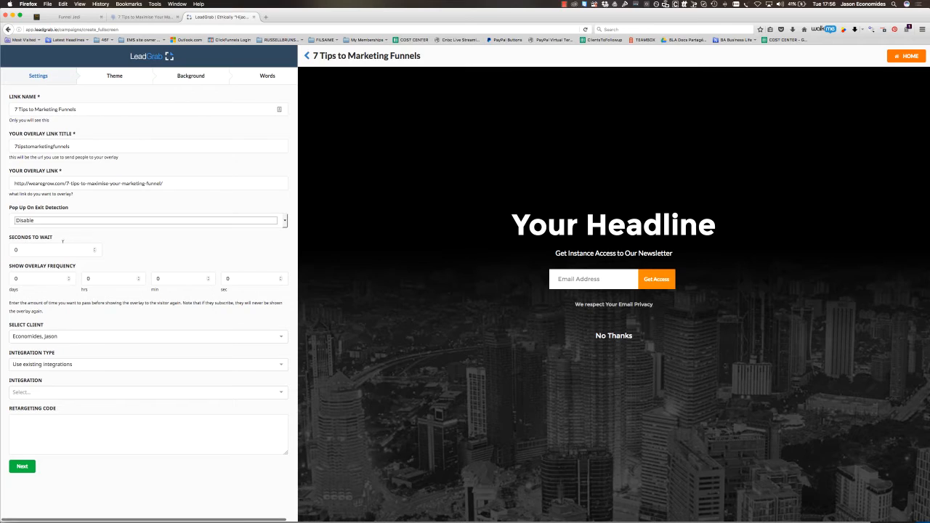
- Set the overlay to wait 10 seconds and its show frequency to 1 day
click(45, 252)
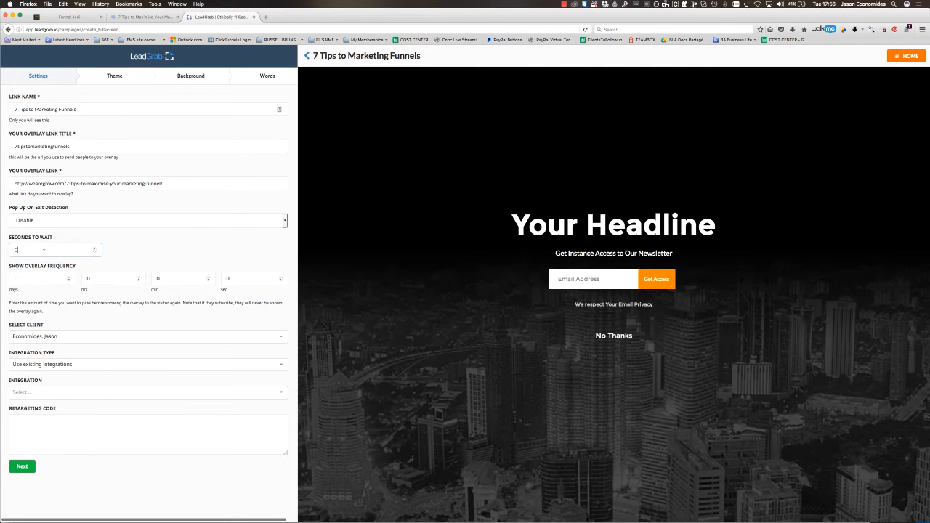
key(BackSpace)
text(10)
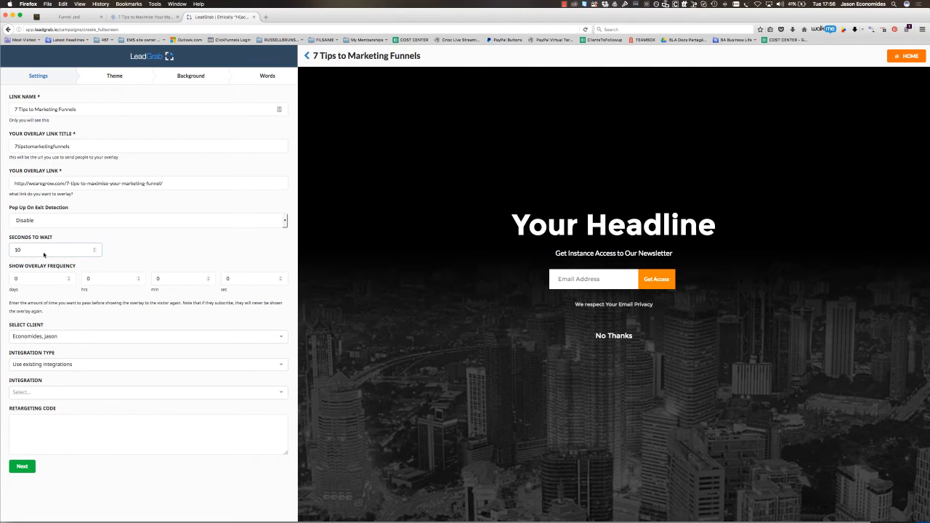
click(148, 301)
scroll(183, 295, right, 1)
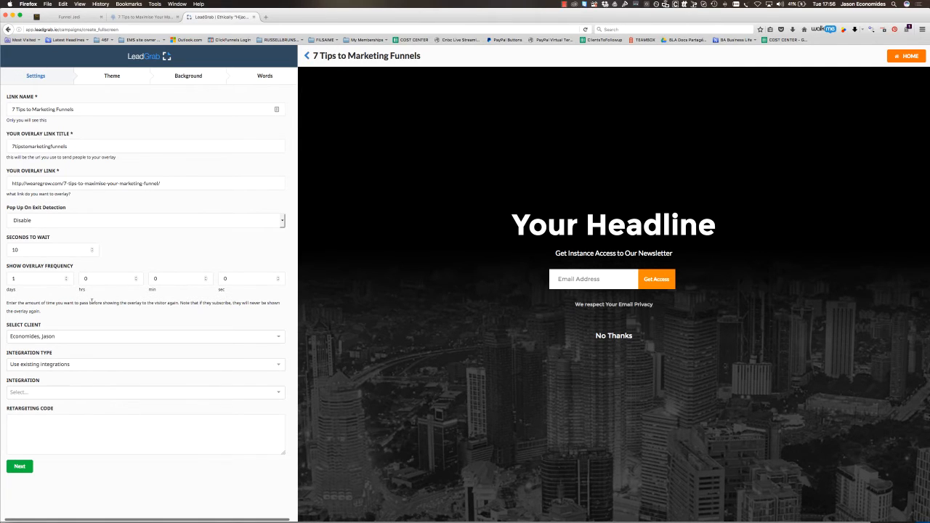
- Choose the existing GetResponse integration everythinginmarketingiswrong for the campaign
click(26, 361)
click(102, 335)
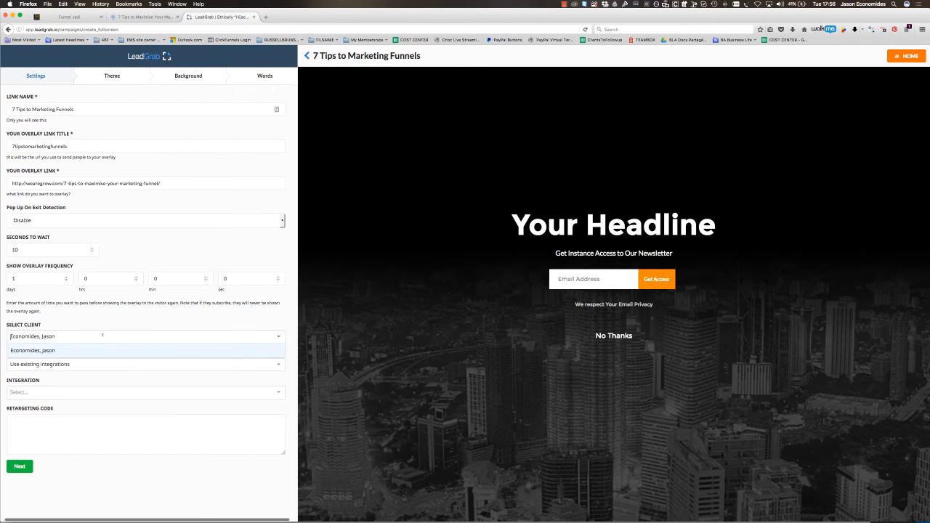
click(58, 391)
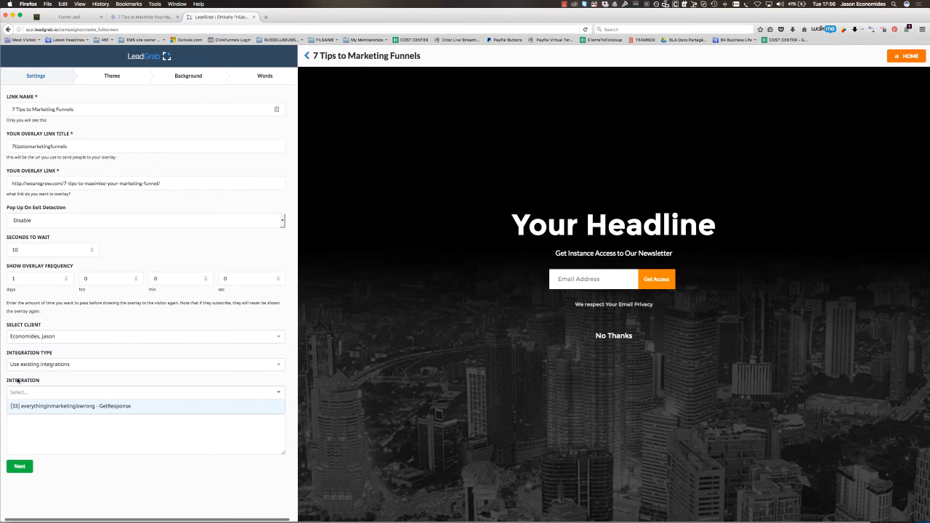
click(101, 408)
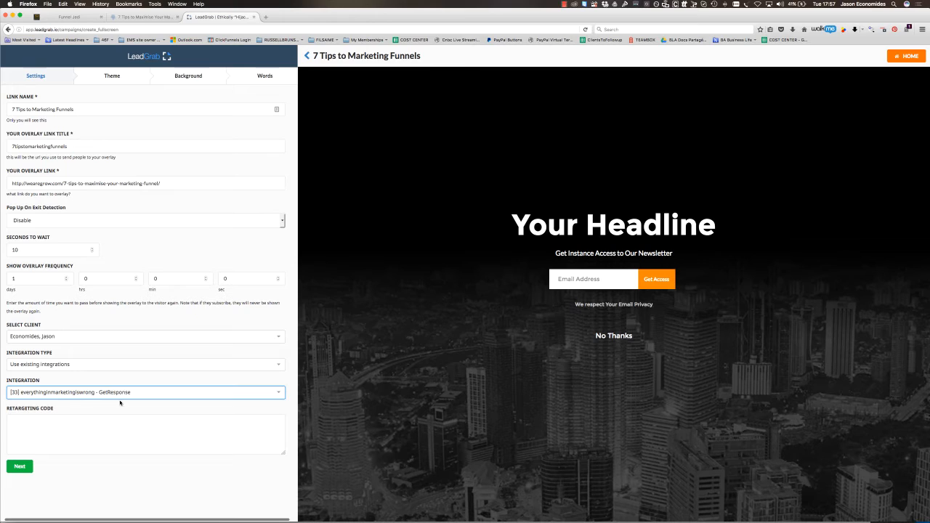
click(136, 429)
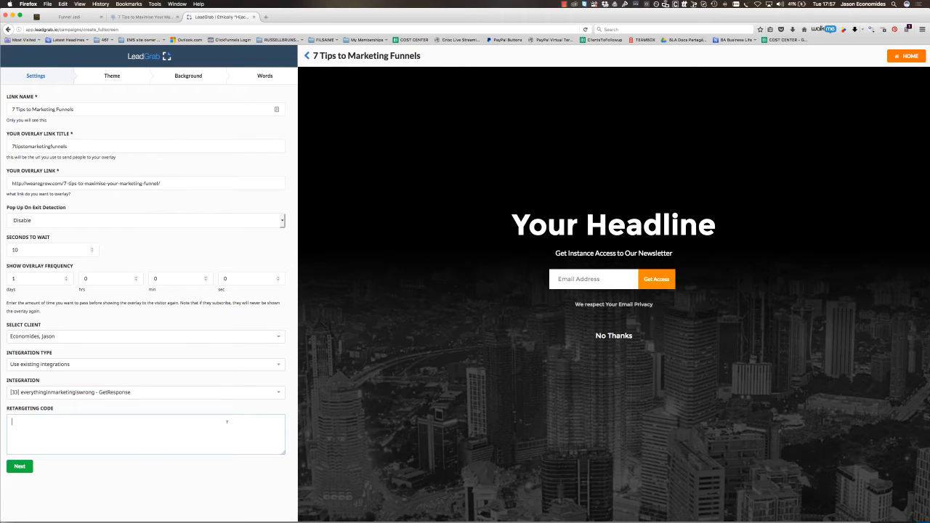
- Continue to the theme choices and apply Template 7, the blue sky with a dark blue side
click(26, 466)
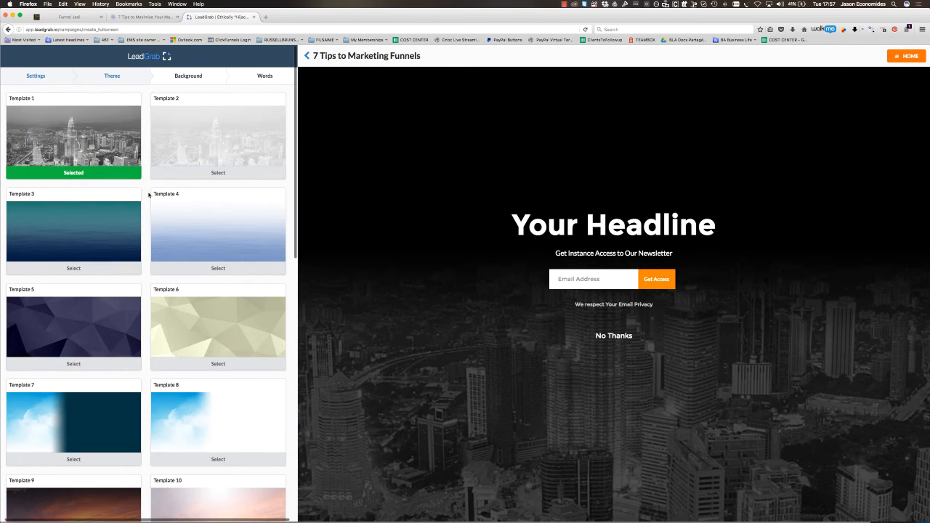
scroll(164, 207, down, 3)
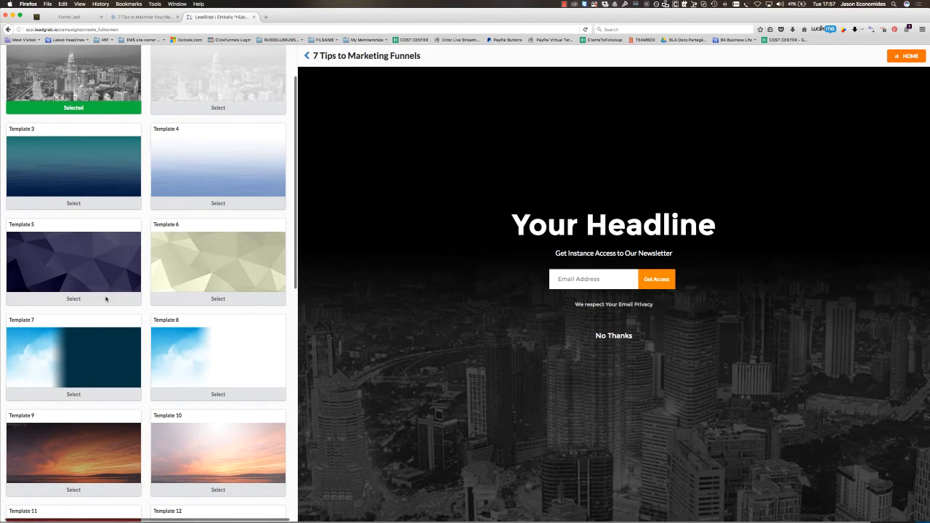
click(66, 395)
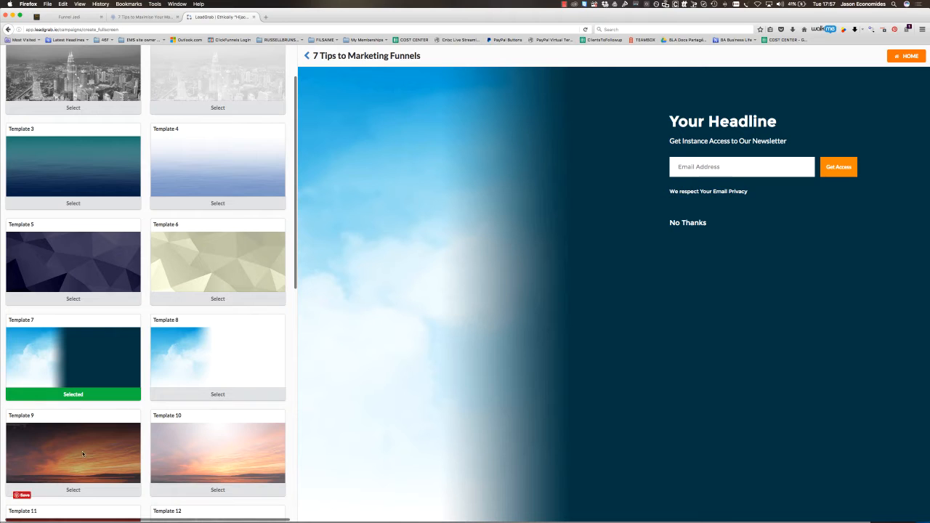
- Switch the overlay theme to Template 9, the dark sunset, and continue to the background choices
click(74, 490)
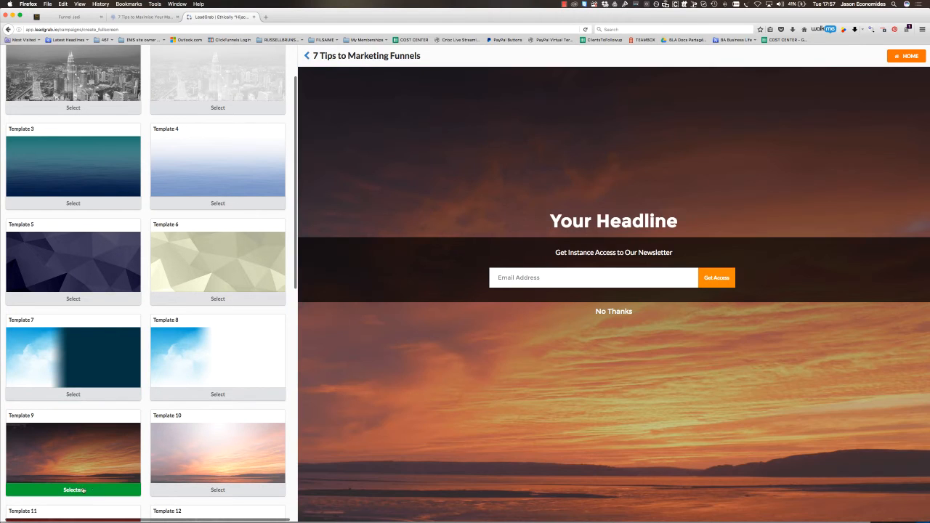
scroll(161, 361, down, 10)
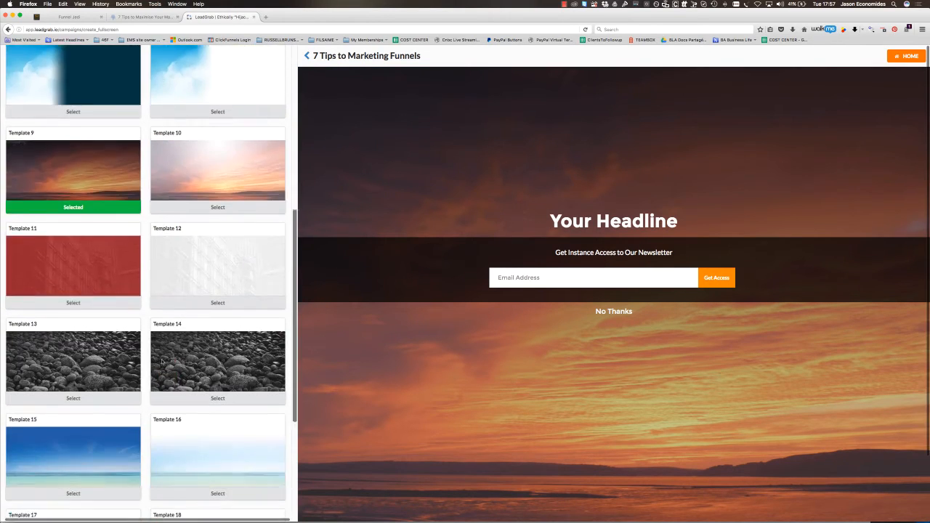
click(46, 503)
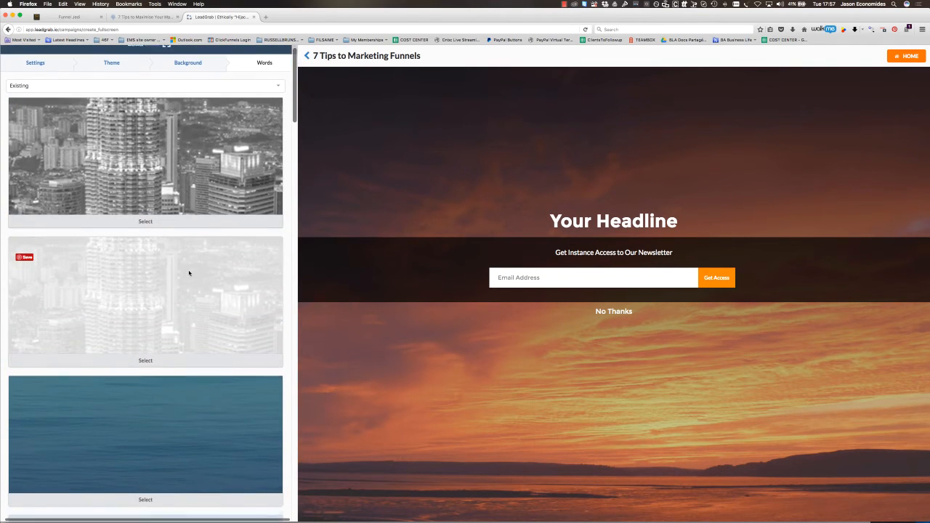
- Review the background sources and available images, keep the Existing option, and continue to the wording settings
click(278, 97)
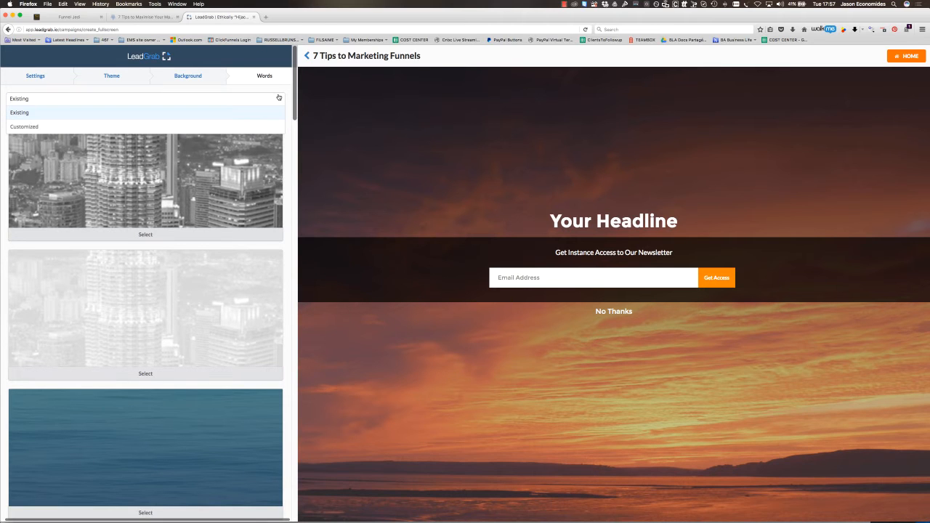
click(278, 98)
scroll(261, 123, down, 15)
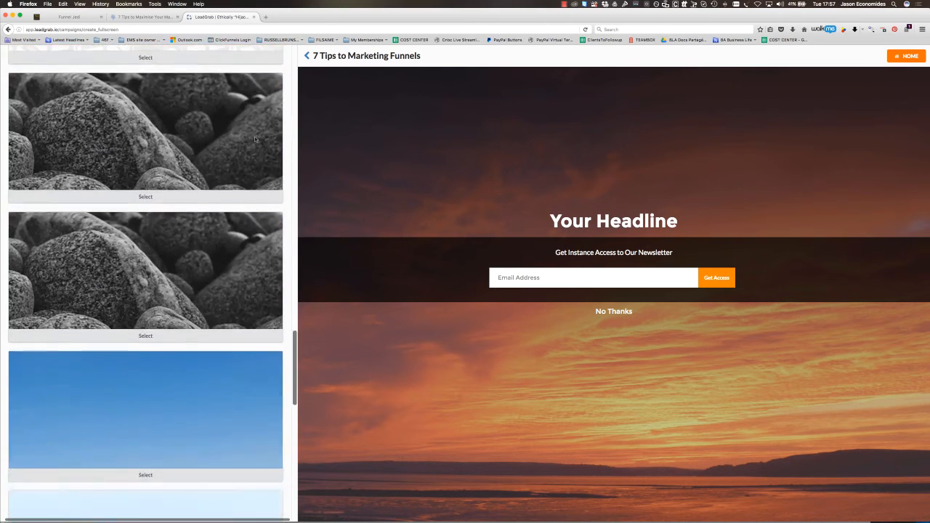
scroll(254, 138, down, 10)
click(48, 497)
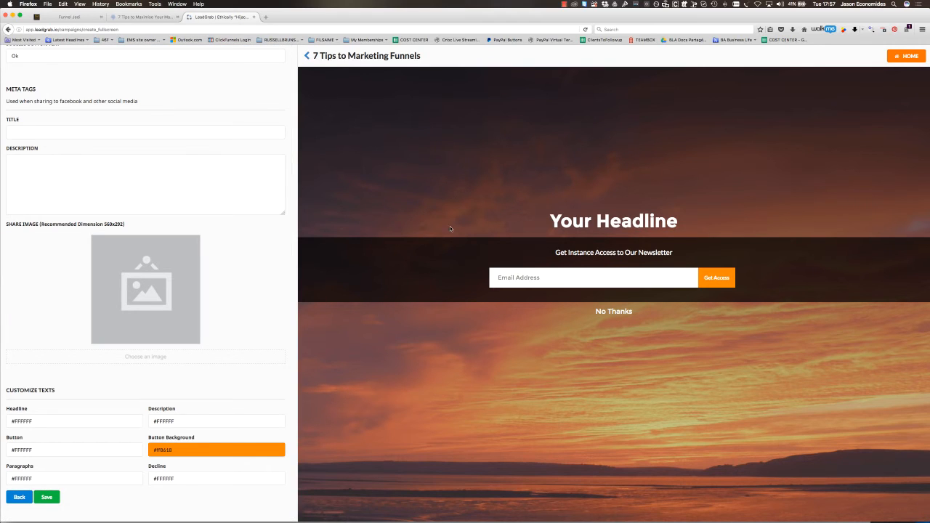
- Set the overlay heading text to "Get Russell Brunson's awesome Funnel Training for free!"
scroll(27, 101, up, 10)
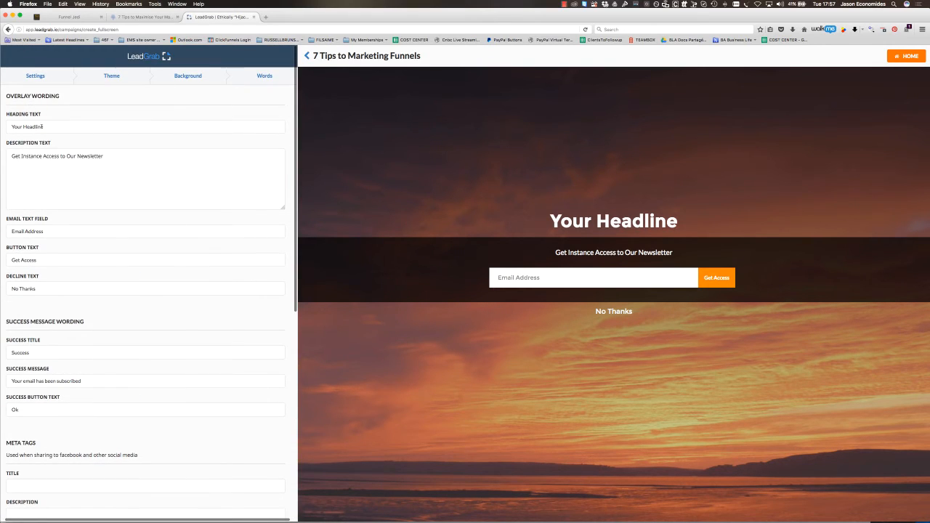
drag(43, 127, 12, 127)
text(Get Re)
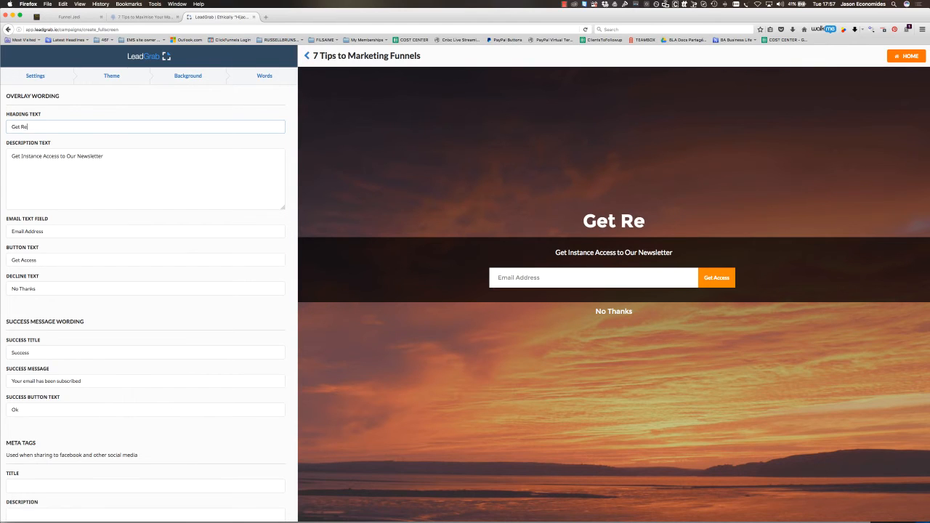
key(BackSpace)
text(ussell Brunons')
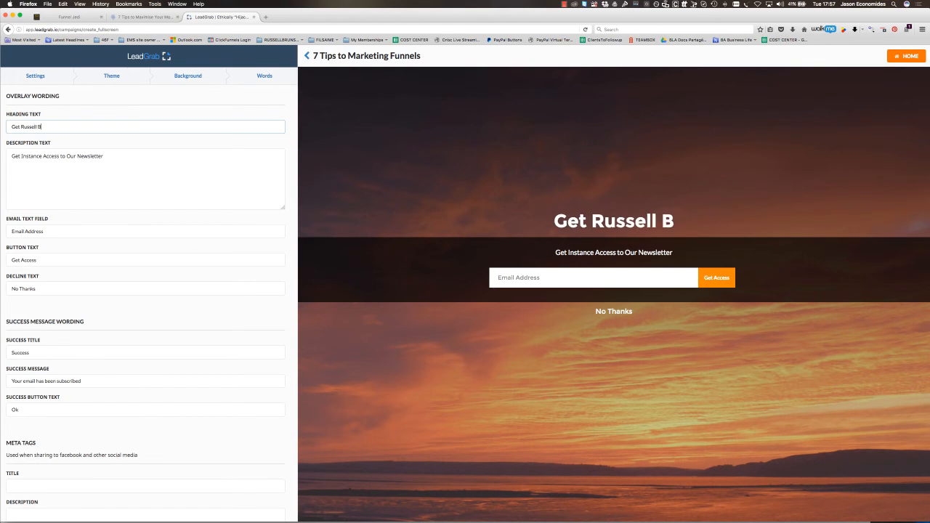
key(BackSpace)
key(BackSpace)
key(BackSpace)
key(BackSpace)
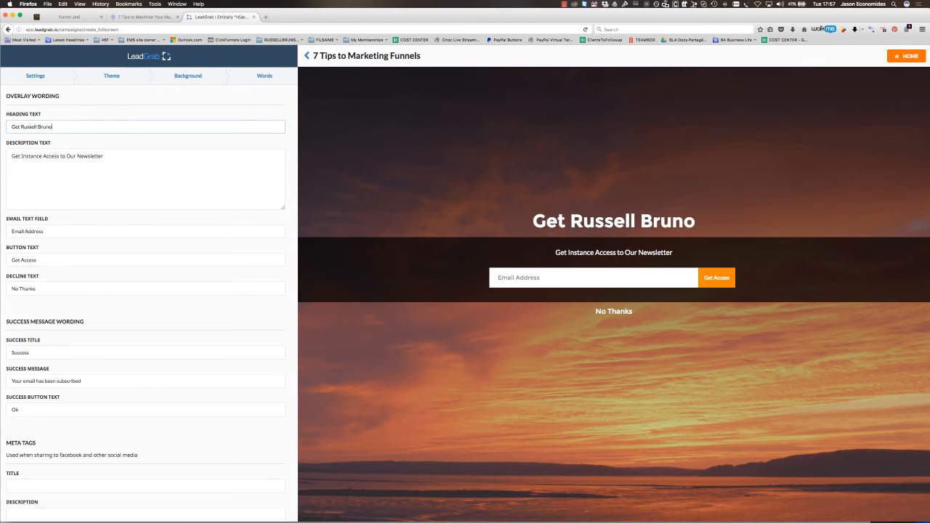
text(son's awesome)
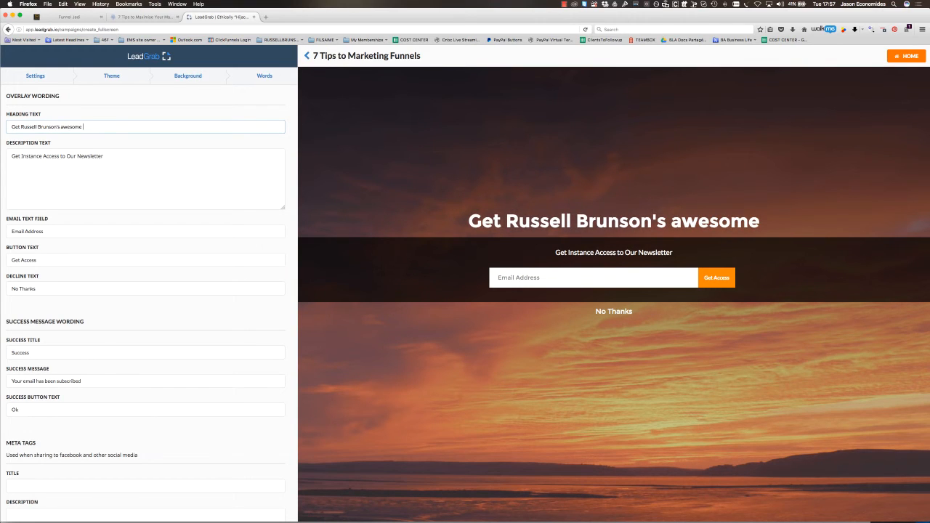
text( Funnel)
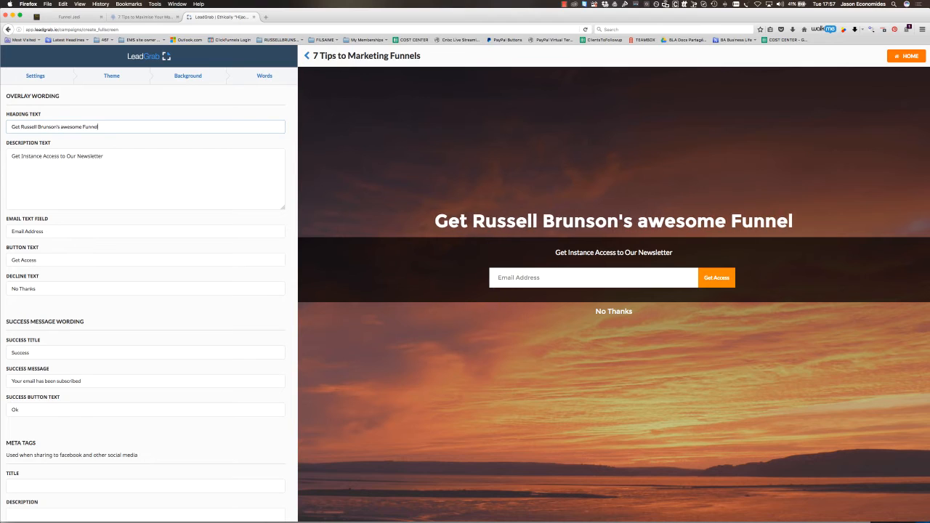
text( Training!)
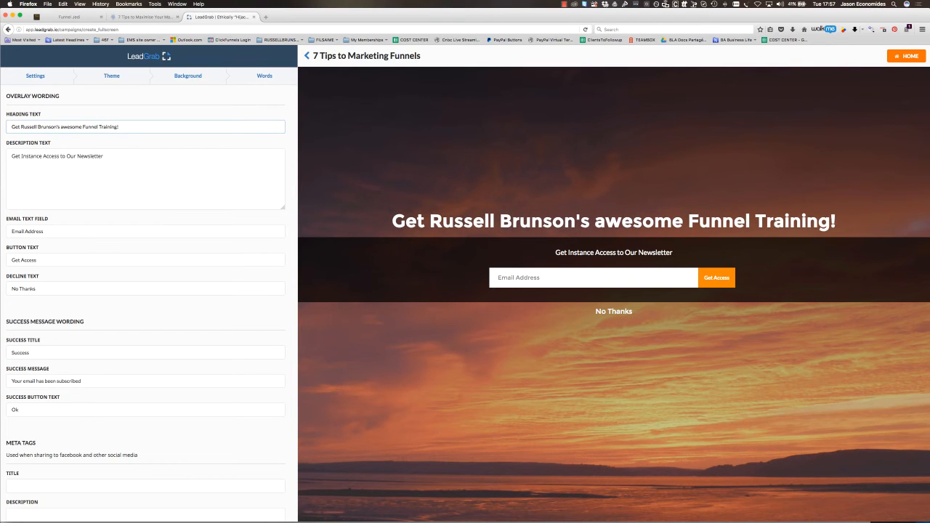
key(BackSpace)
text(for free!)
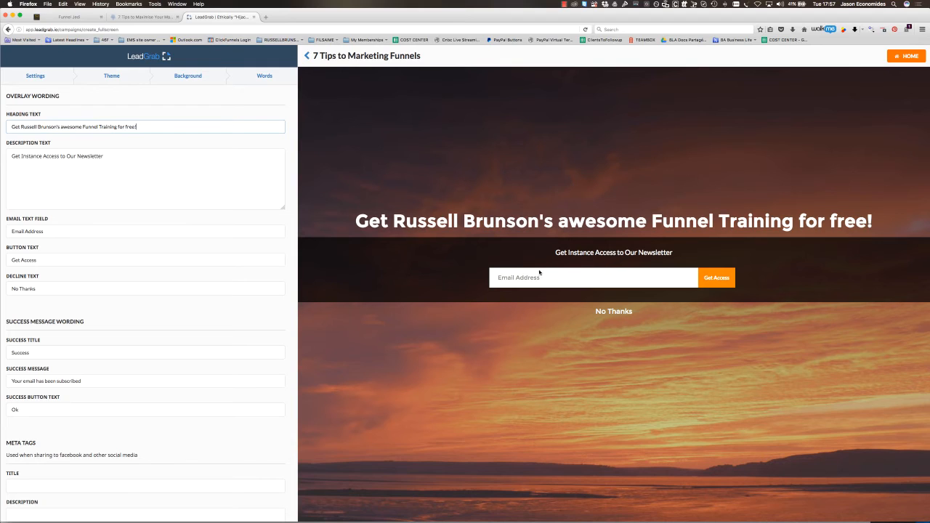
- Replace the description text with "Get Instant Access to training webinars, tutorials and free stuff on funnel building"
triple_click(43, 163)
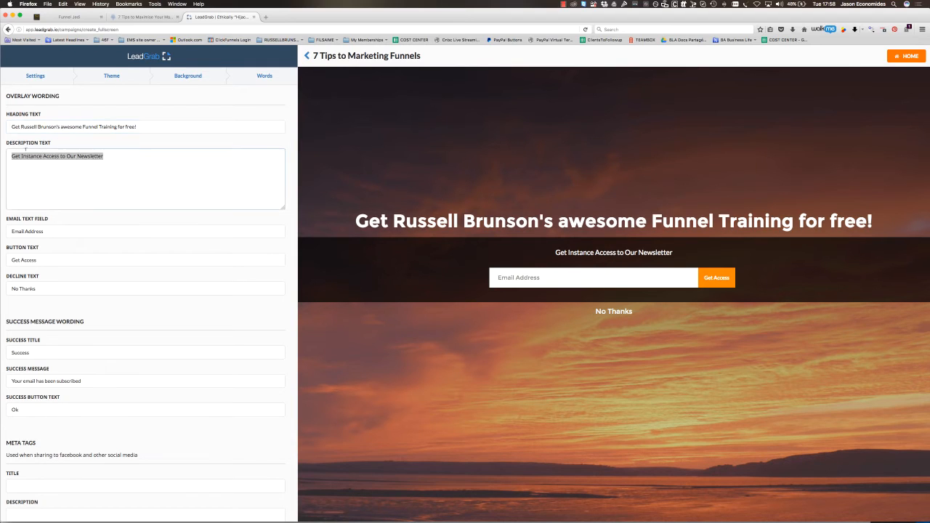
text(Get Instant Access to )
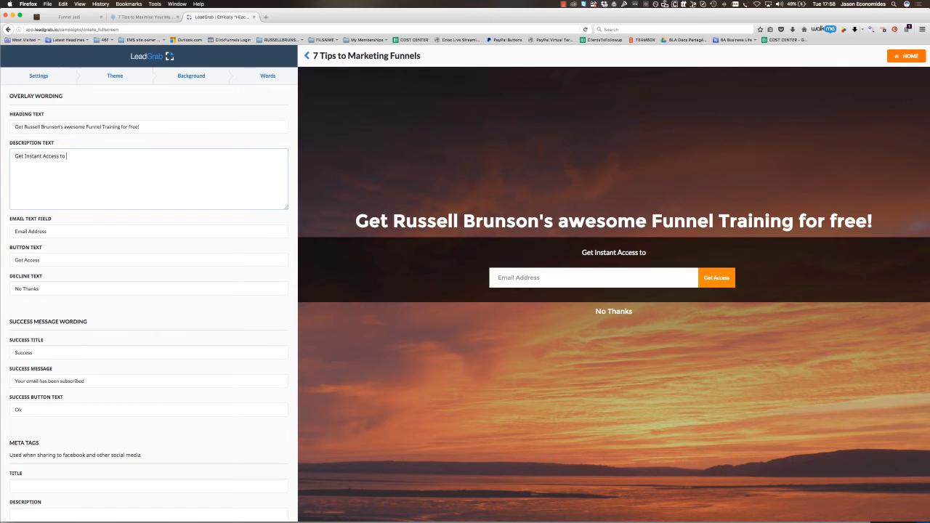
text(training webinars, )
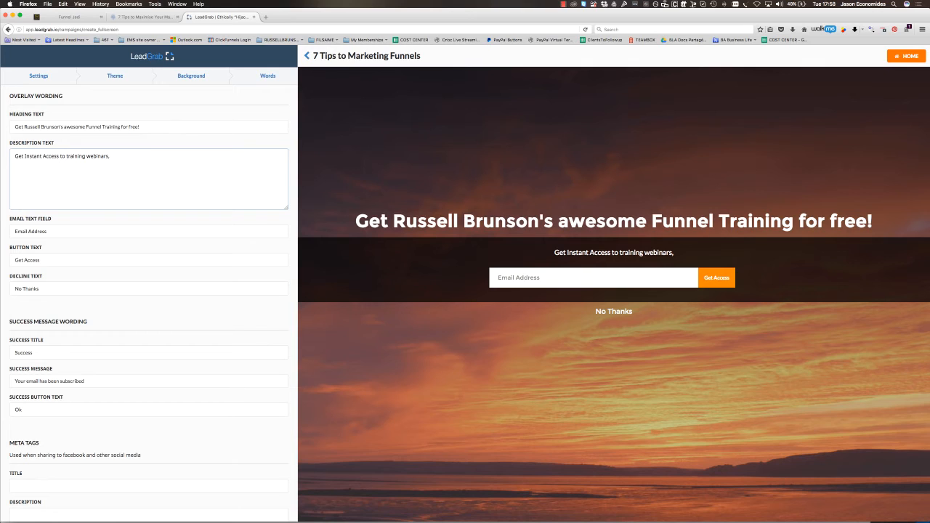
text(tu)
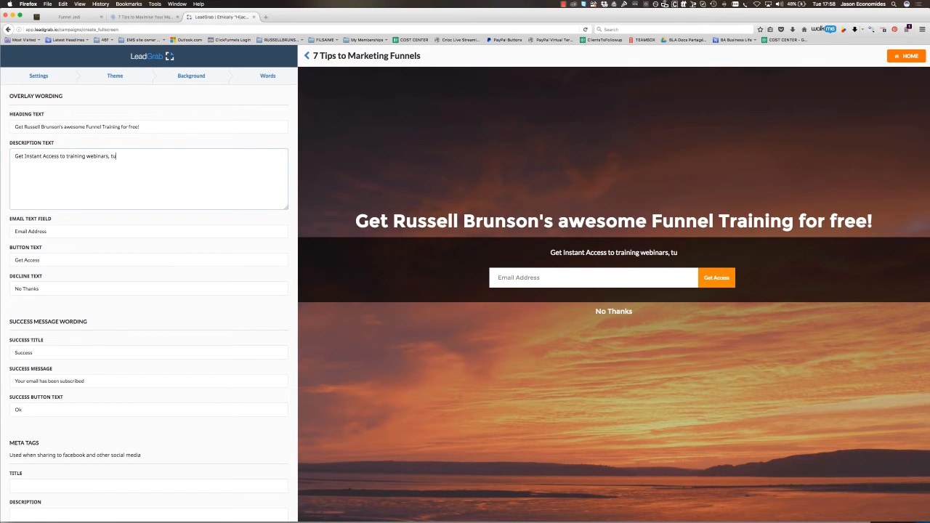
text(torials and fre)
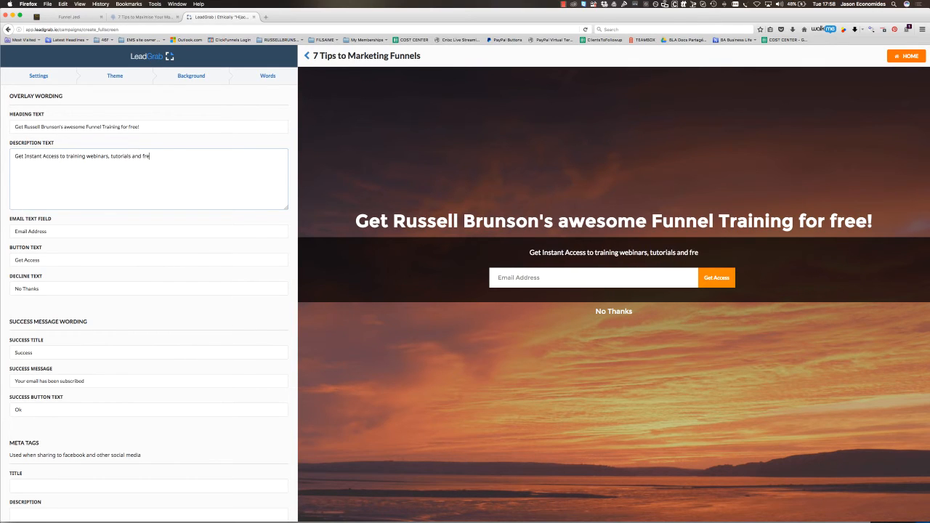
text(e stuff on )
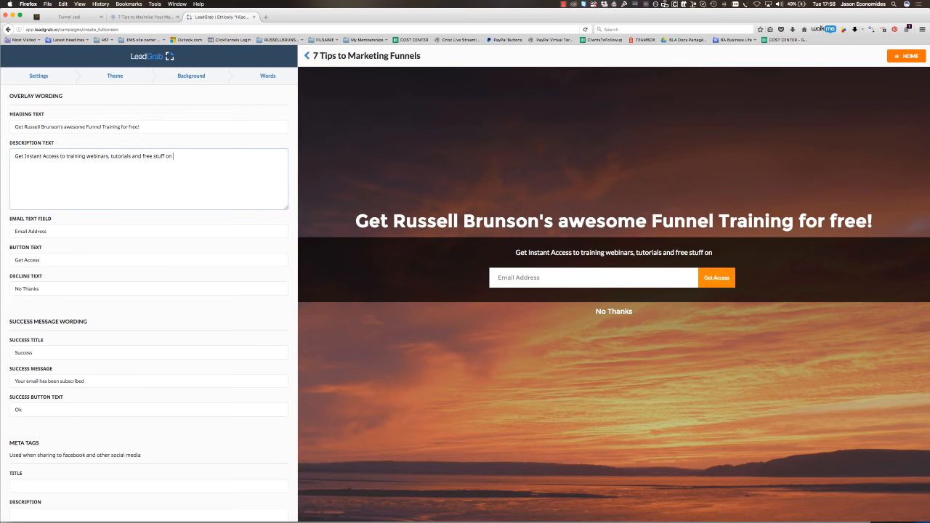
text(funnel building)
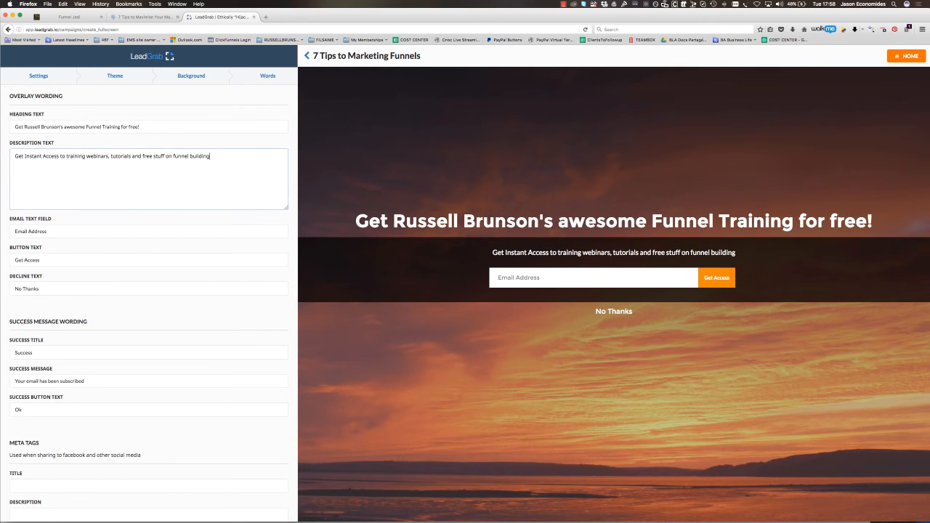
- Keep the email field and button wording, and extend the decline text to "No Thanks....I don't need to improve my marketing skills"
click(30, 231)
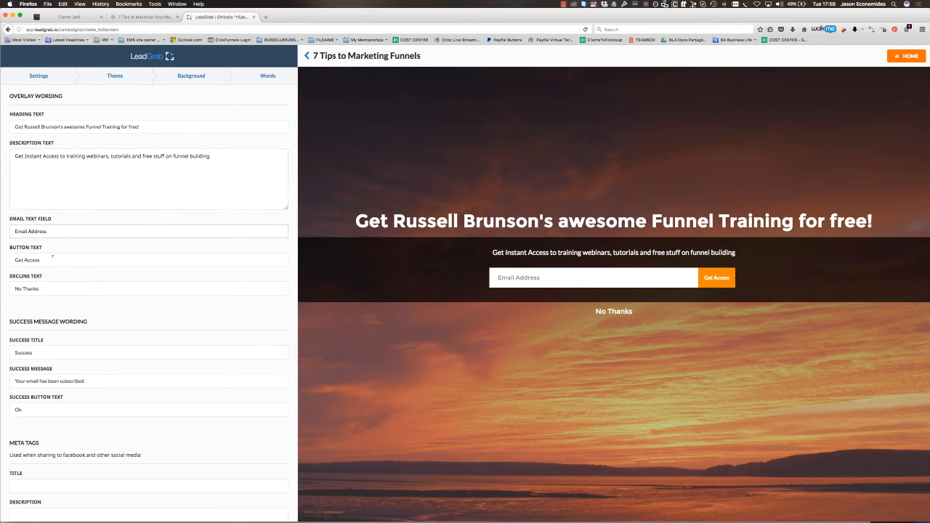
click(49, 261)
drag(40, 288, 15, 288)
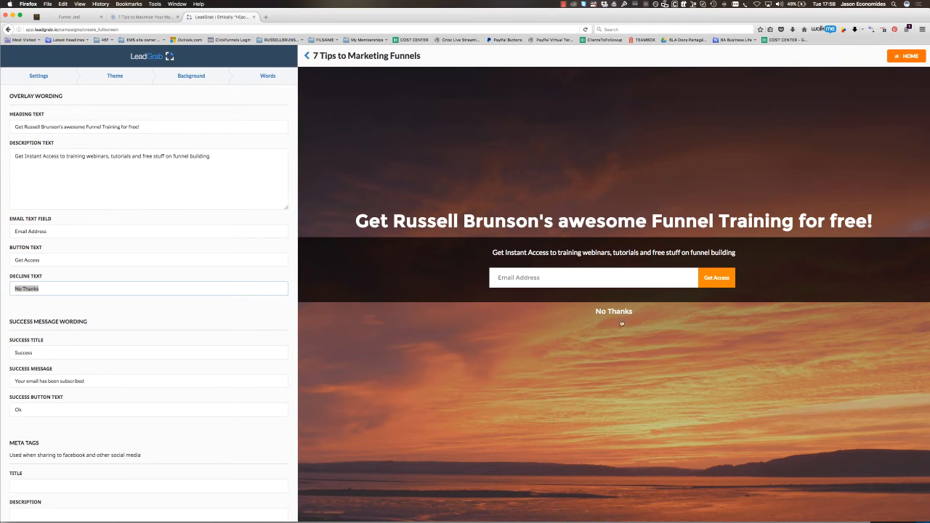
click(75, 290)
text(....)
text(I don't need to improve my )
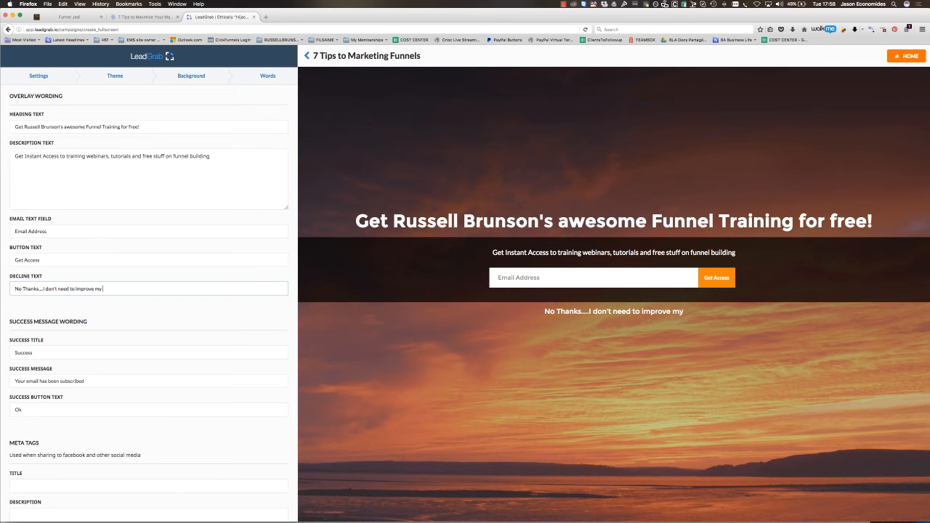
text(marketing skills)
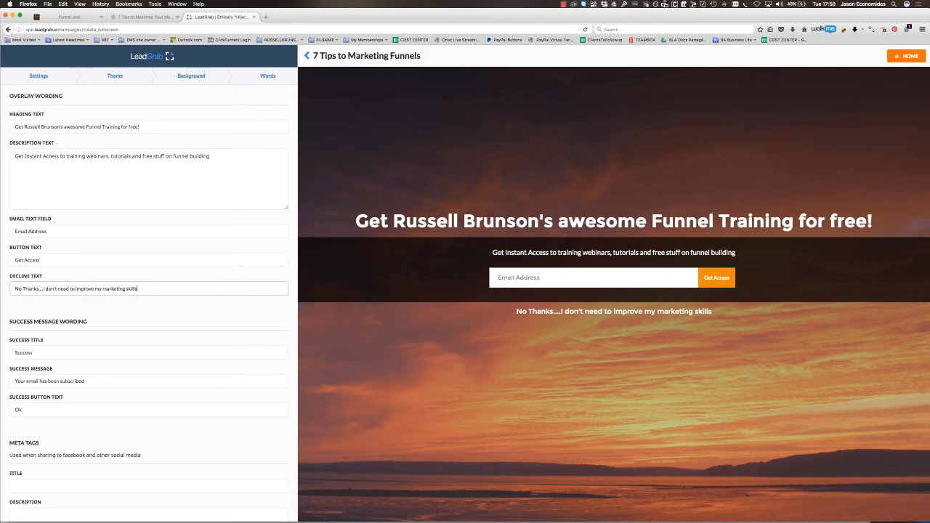
- Set the success title to "AWESOME! You are getting Russell's stuff right now!"
scroll(158, 365, down, 3)
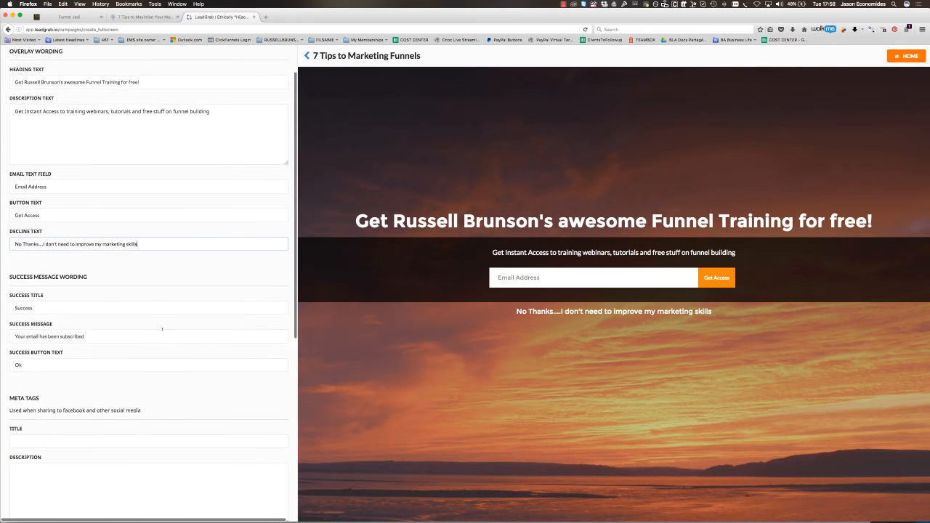
scroll(38, 294, down, 1)
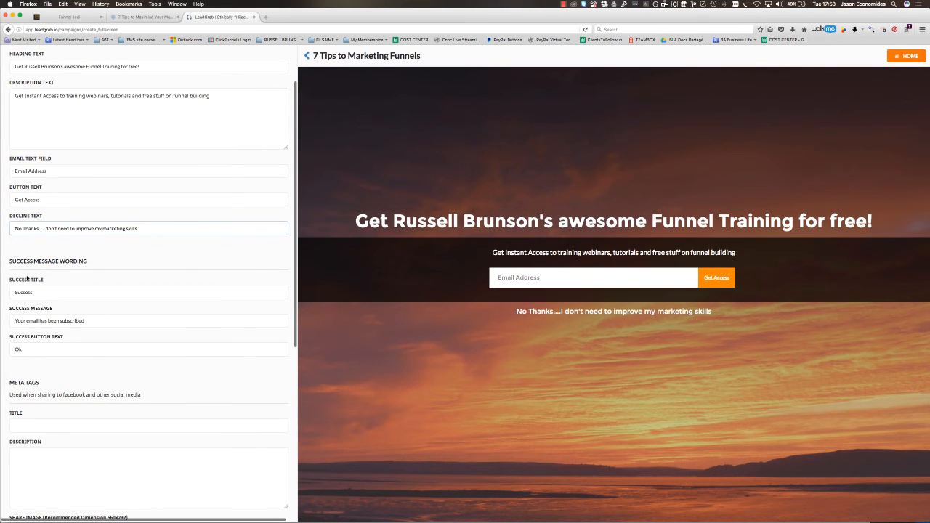
drag(9, 259, 46, 289)
double_click(44, 292)
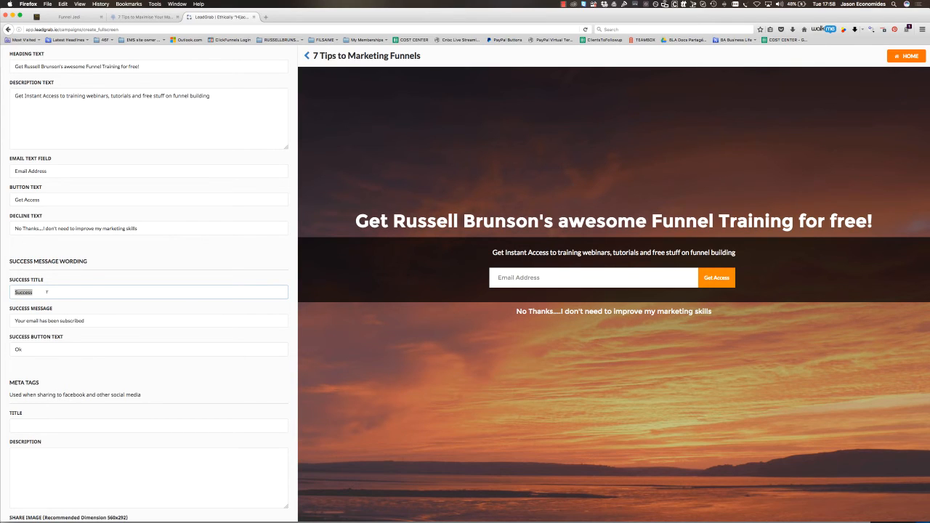
text(AWESOME! You are getting Russell's stuff right now!)
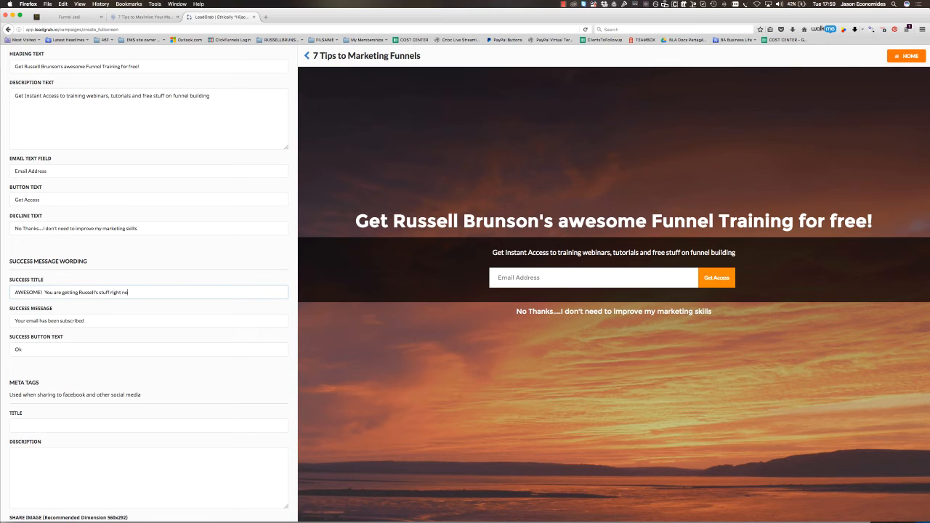
- Extend the success message with "and we'll be sending you additional cool funnel training over the next 25 days..."
click(85, 321)
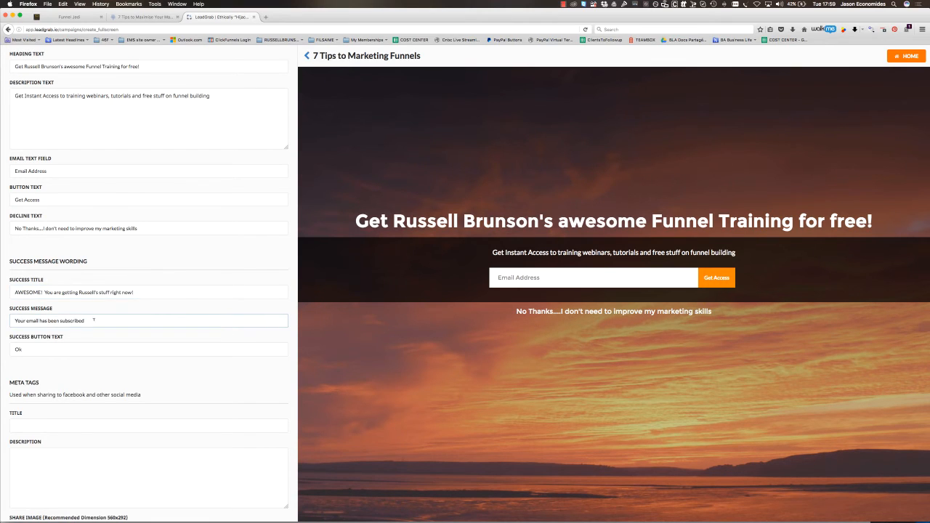
text(and we'll be sending you addit)
text(ional cool funnel training over the nex)
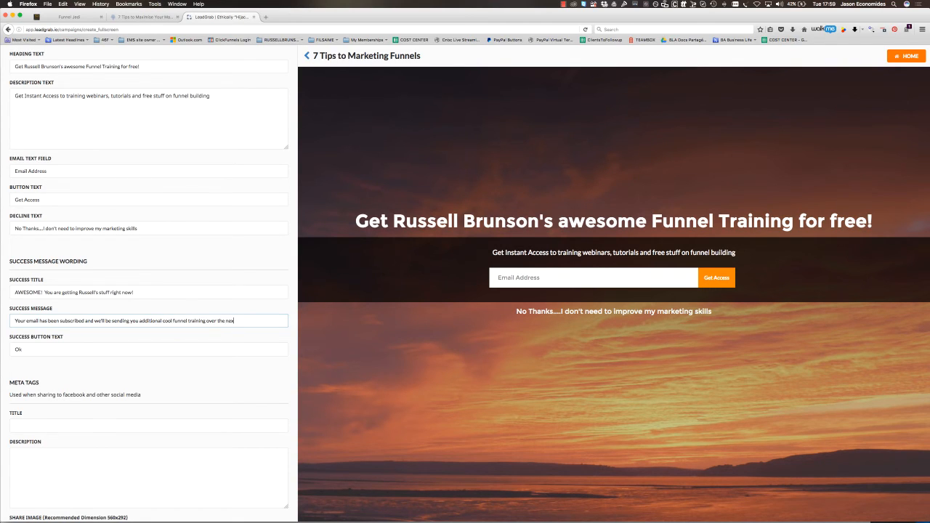
text(t 25 days....)
scroll(68, 348, down, 2)
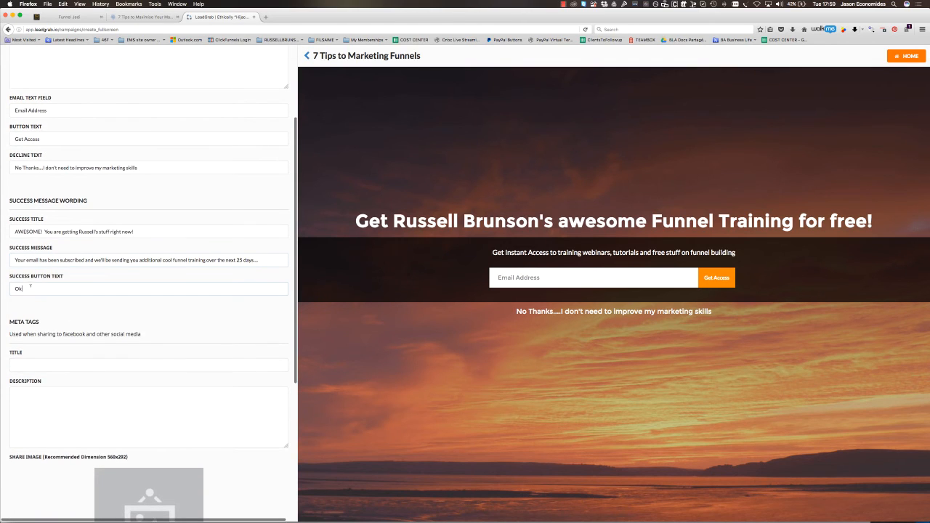
double_click(19, 288)
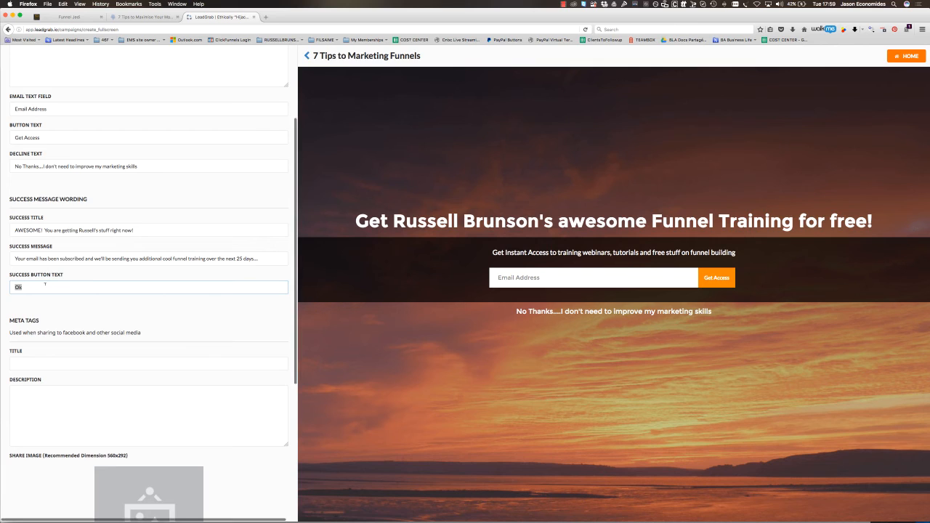
click(61, 320)
- Set the meta tag title to "Marketing Funnels, Clickfunnels,"
scroll(62, 320, down, 5)
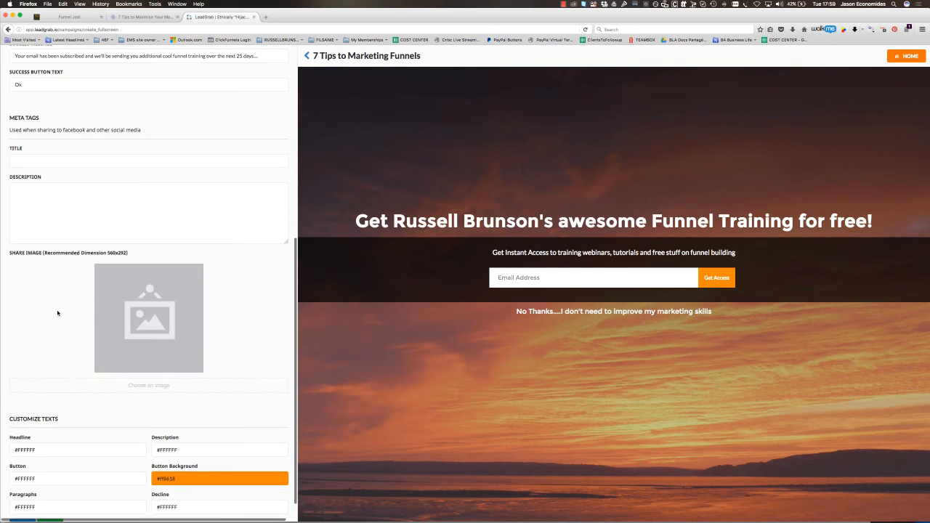
click(57, 159)
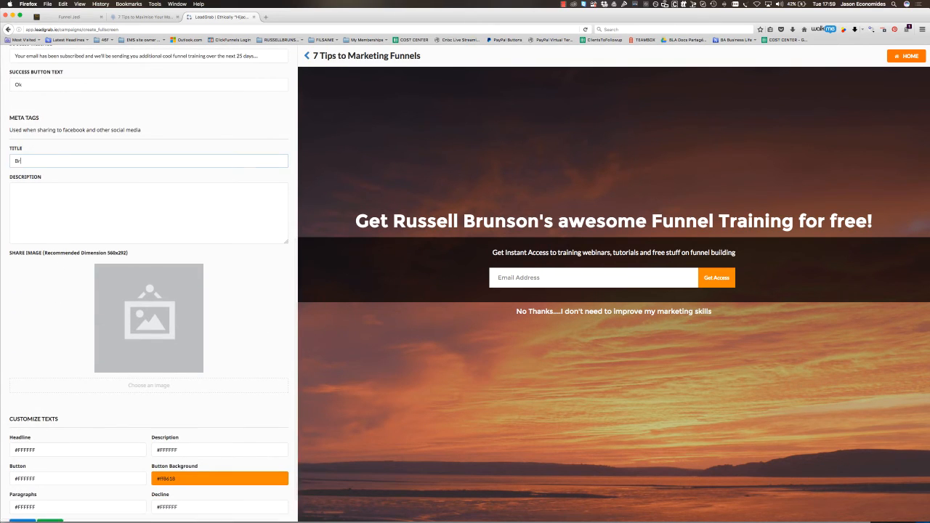
text(Marketing C)
key(BackSpace)
text(Funnels, CLickfunnels,)
click(88, 195)
triple_click(73, 161)
- Enter the meta tag description "We show you exactly how to build the most awesome funnels in the world....."
click(18, 199)
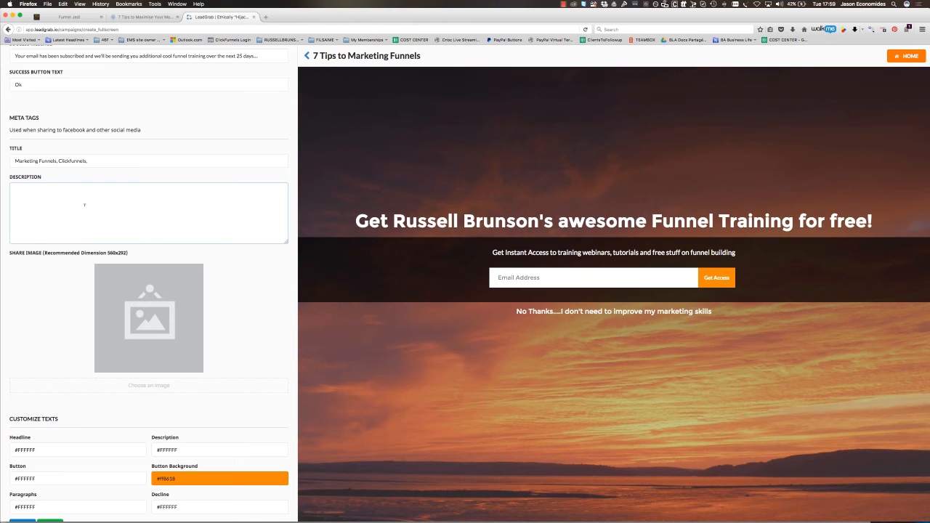
text(We show you exactly how to build the most awesome fun)
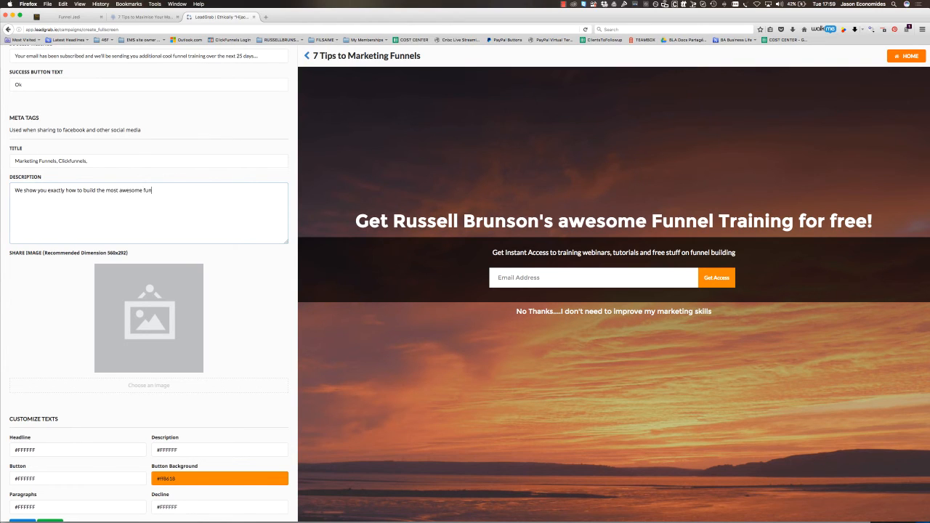
text(nels in the world....)
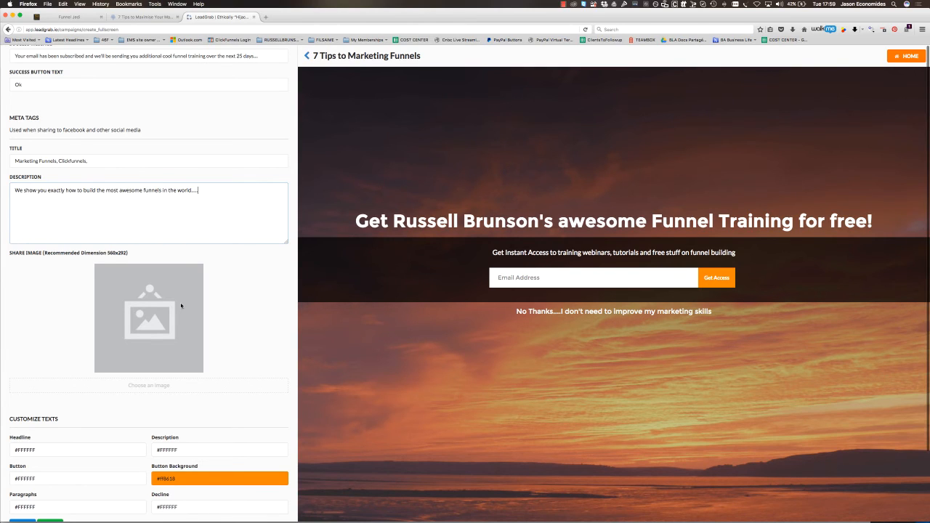
- Save the full-screen campaign with the existing share image and text colours, and copy its overlay link
scroll(181, 305, down, 1)
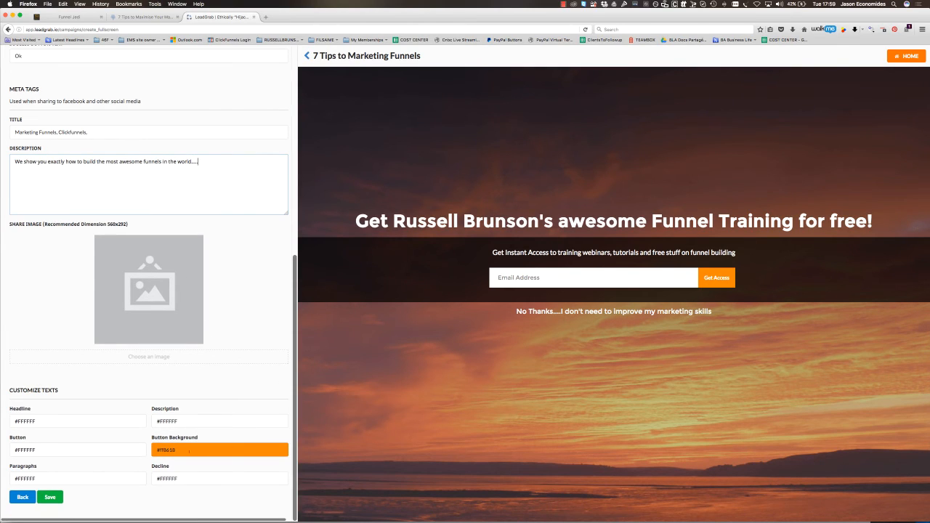
click(51, 496)
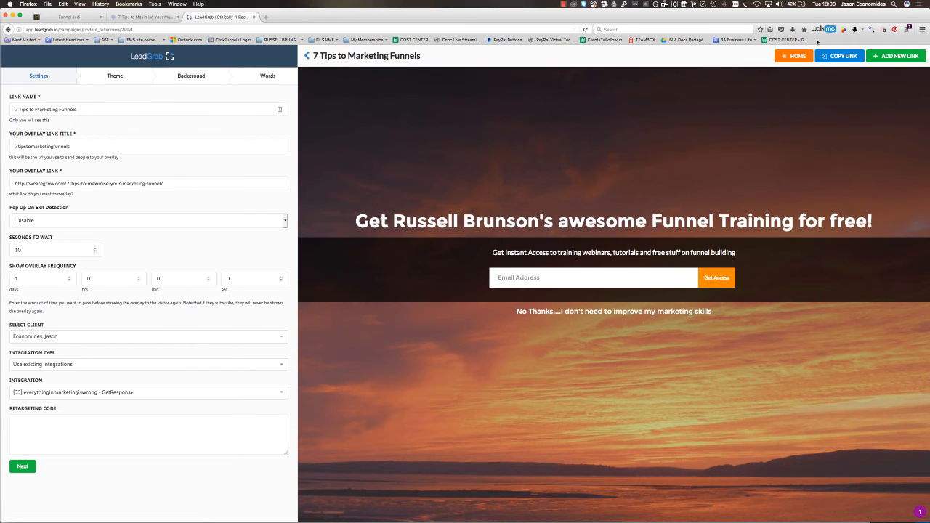
click(841, 58)
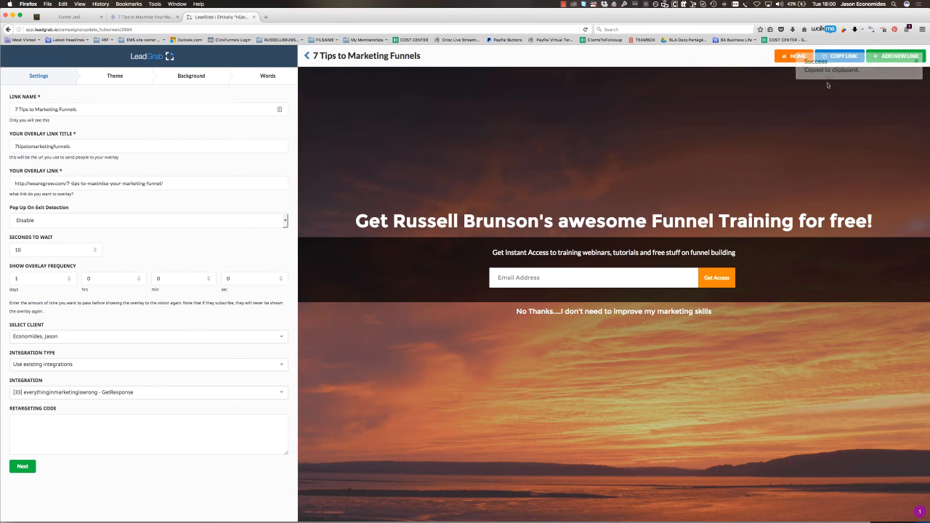
- Load the copied overlay link, app.leadgrab.io/f/7tipstomarketingfunnels, in a new browser tab
click(266, 16)
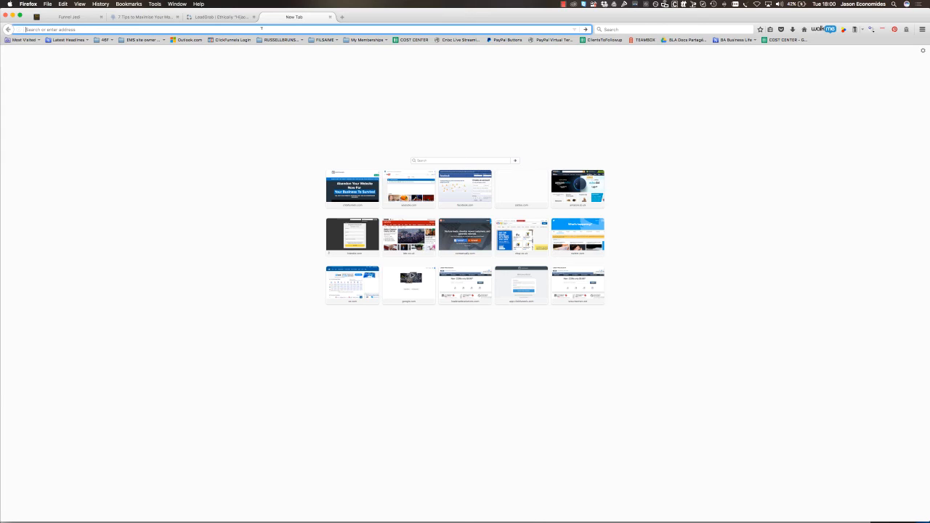
key(super+v)
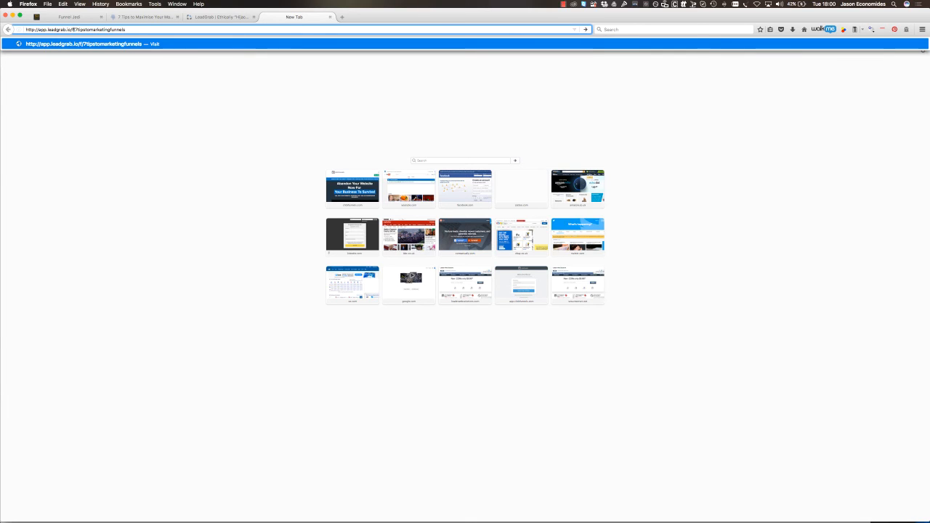
mouse_move(76, 30)
mouse_down()
mouse_move(127, 30)
mouse_move(75, 29)
mouse_up()
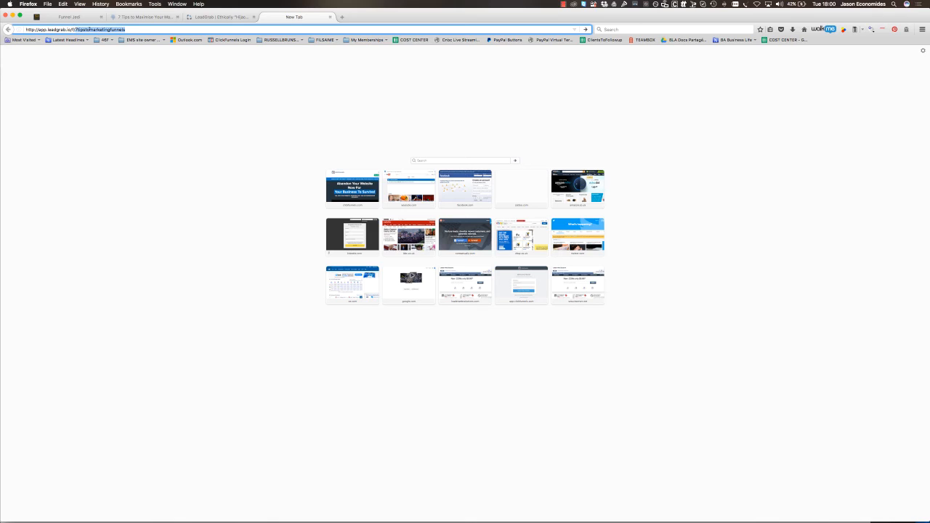
double_click(117, 29)
drag(127, 29, 77, 29)
click(138, 29)
key(Return)
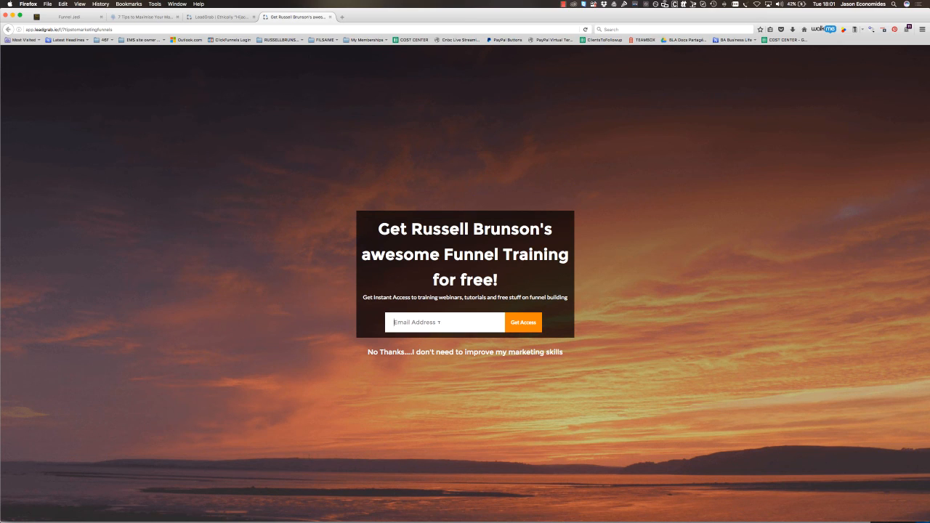
- Test the overlay by submitting an email address for access and dismissing the success message to reach the article
click(521, 323)
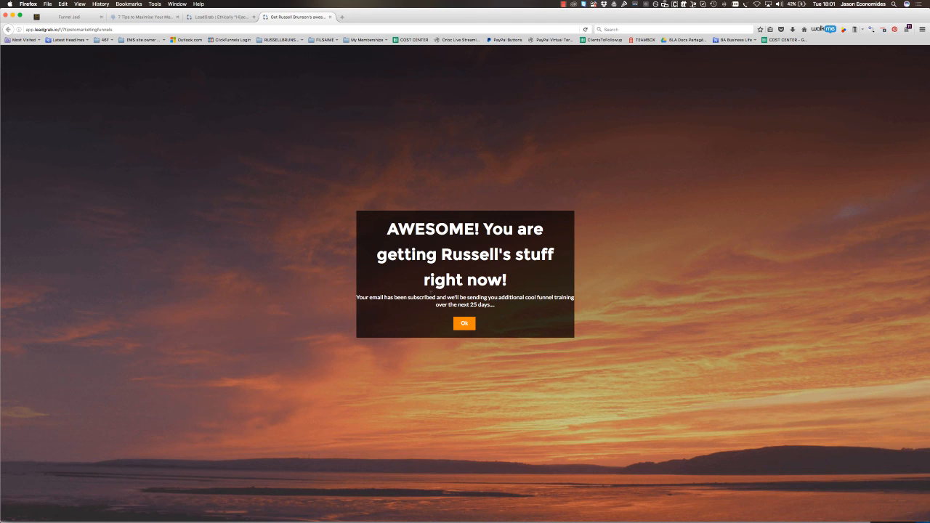
click(465, 327)
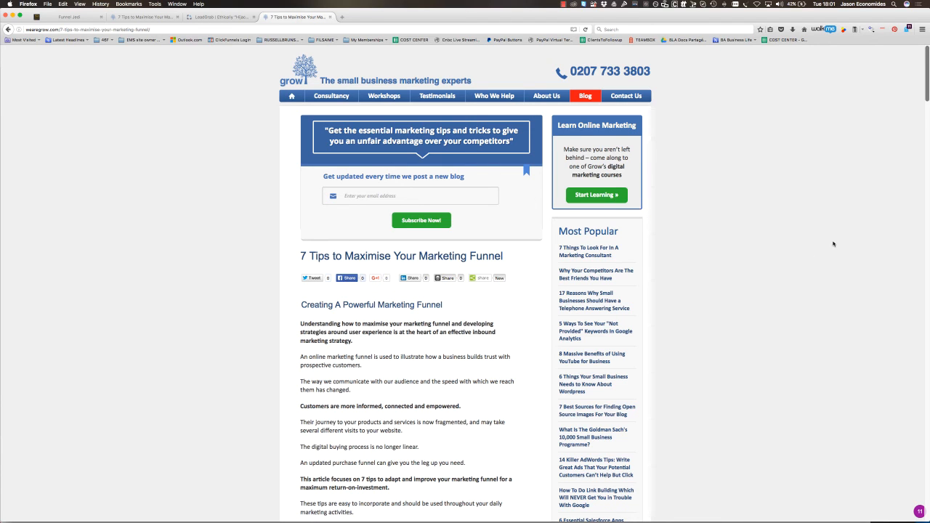
click(224, 16)
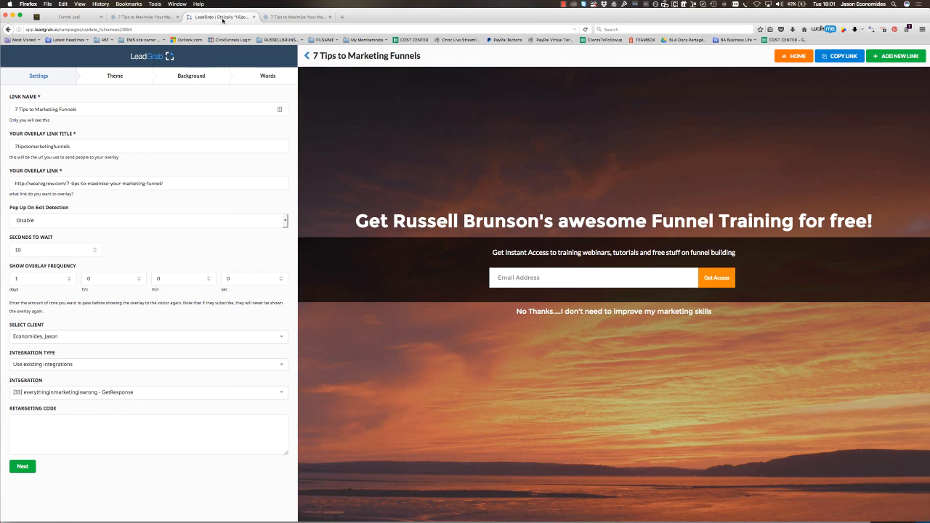
click(147, 30)
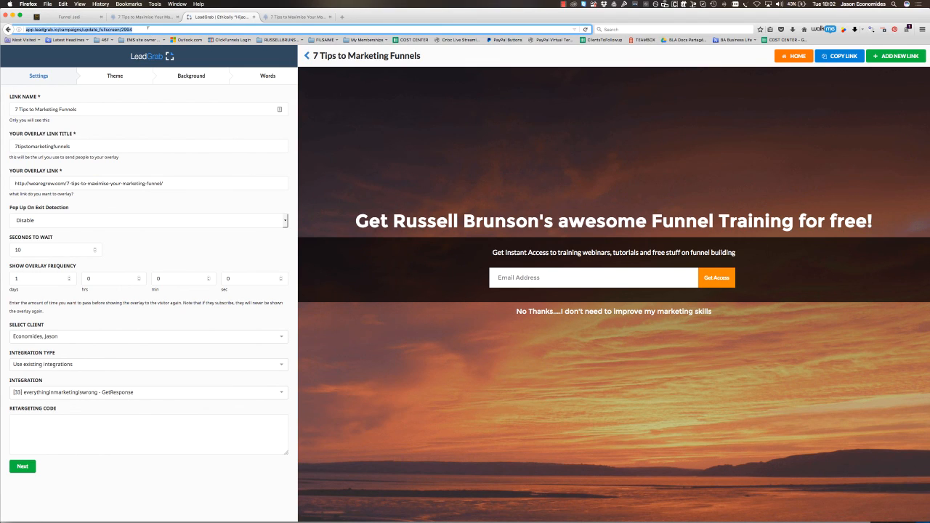
text(www.lead)
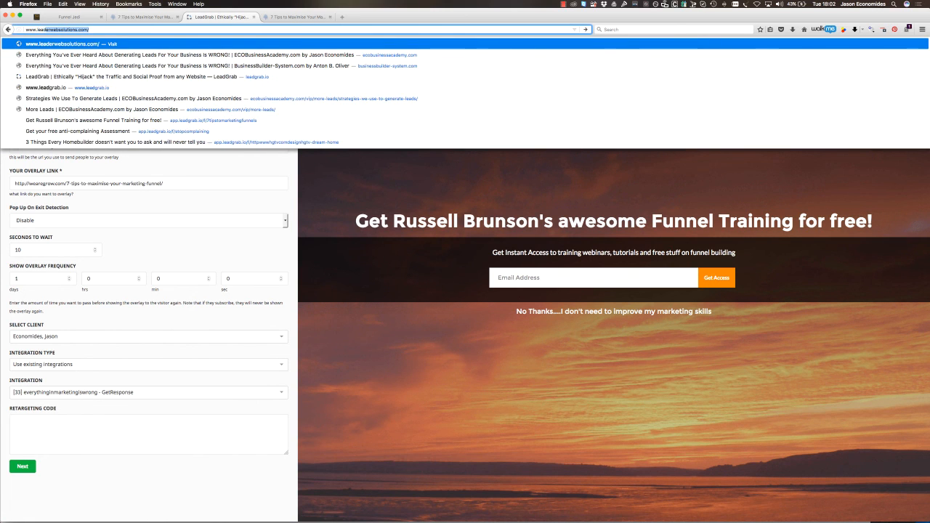
text(grab.co)
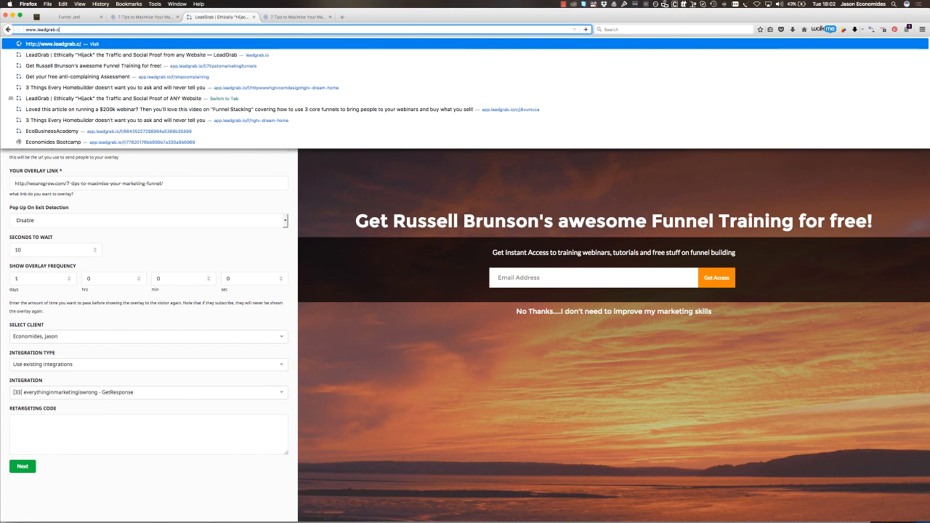
key(BackSpace)
key(BackSpace)
text(io)
key(Return)
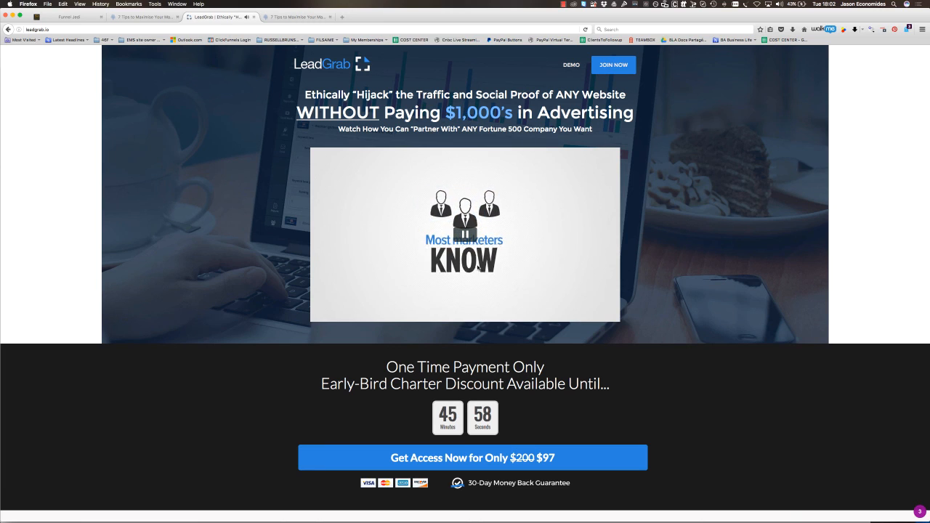
click(465, 234)
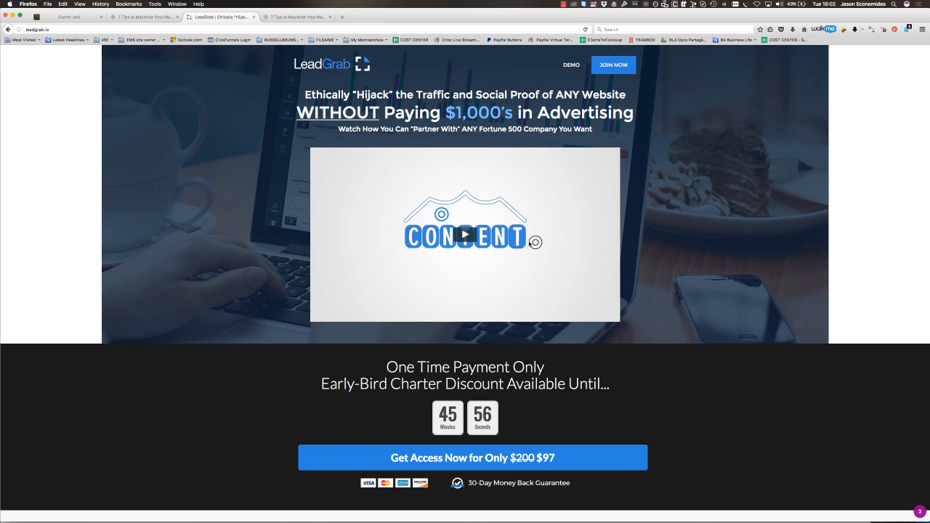